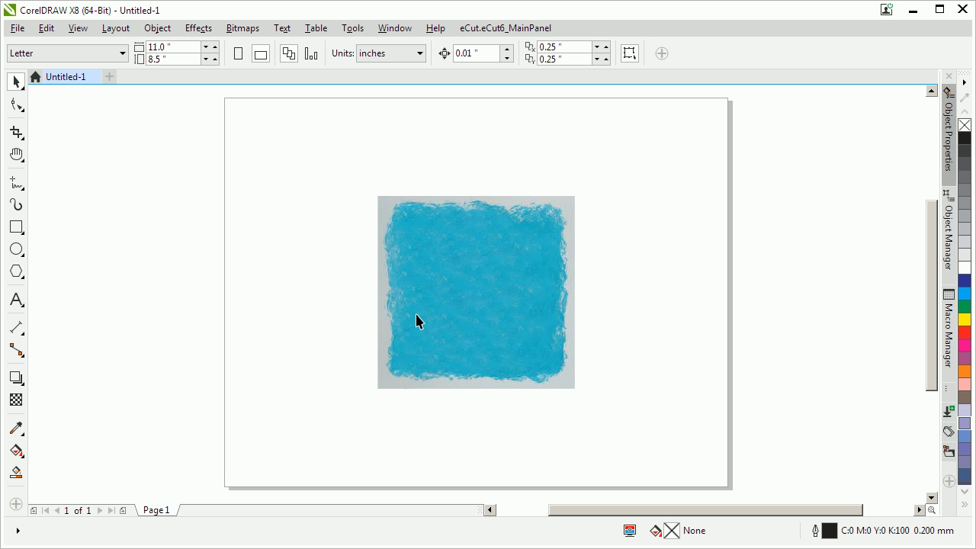
# Move the blue texture bitmap off the page to its right and draw a square about 5.03 inches wide on the page
pyautogui.moveTo(470, 303); pyautogui.dragTo(837, 291)
pyautogui.click(17, 226)
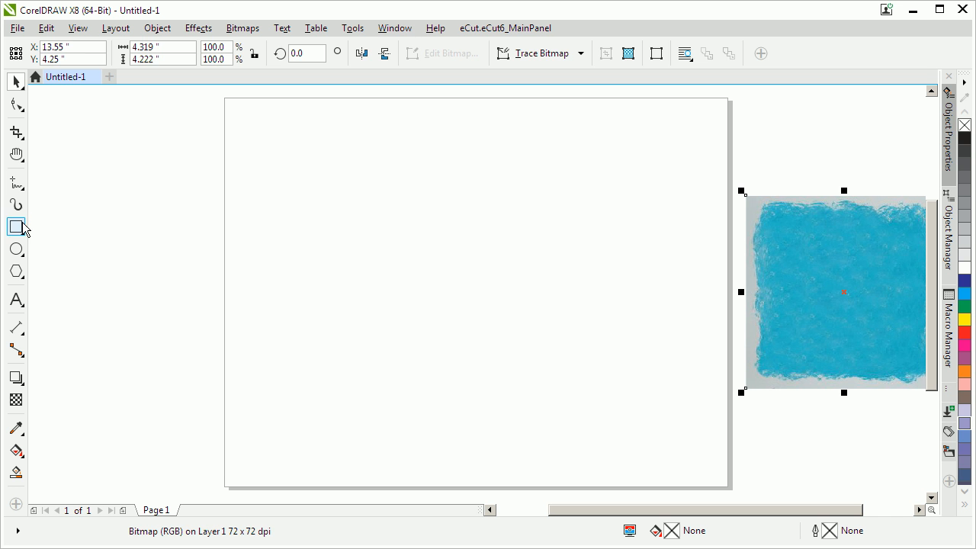
pyautogui.moveTo(349, 216); pyautogui.dragTo(580, 448)
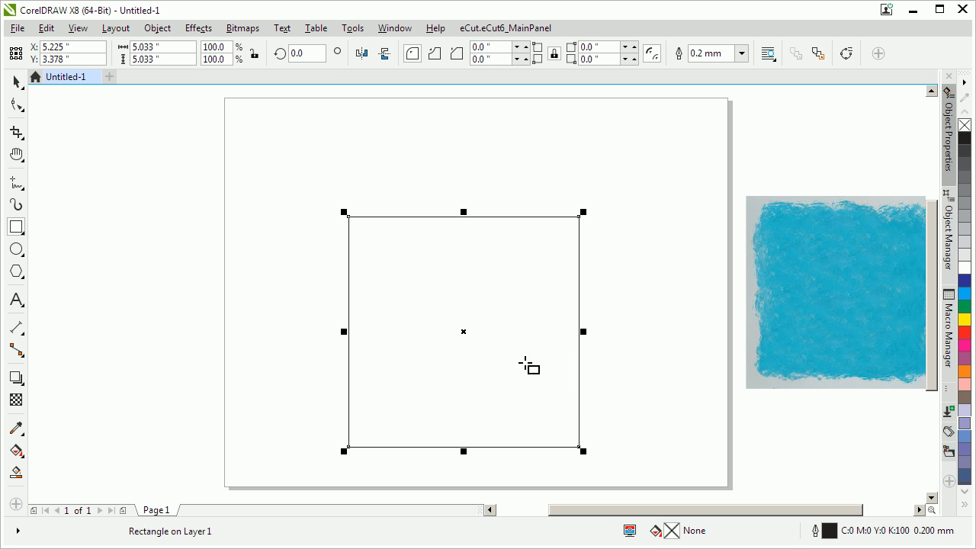
# Fill the square with green, remove its outline, and center it on the page
pyautogui.click(965, 307)
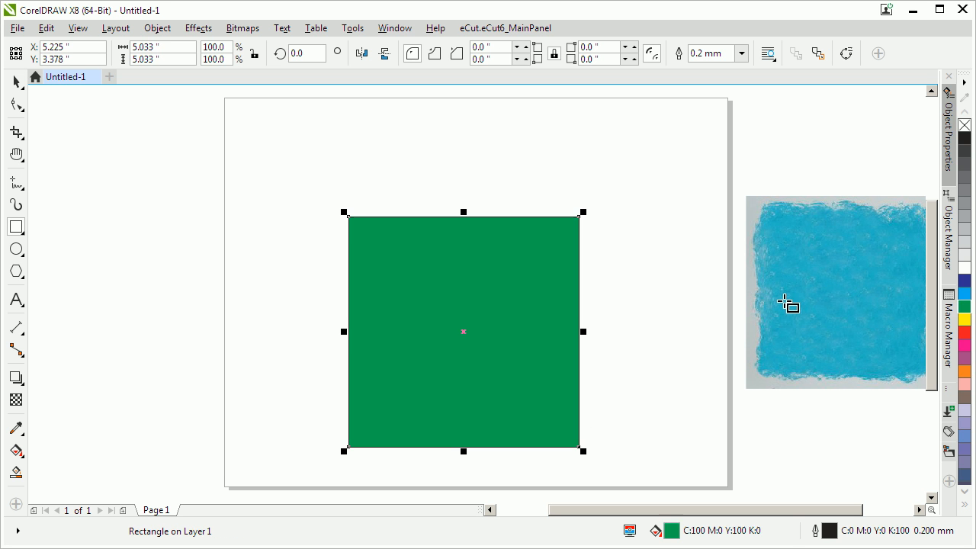
pyautogui.rightClick(964, 128)
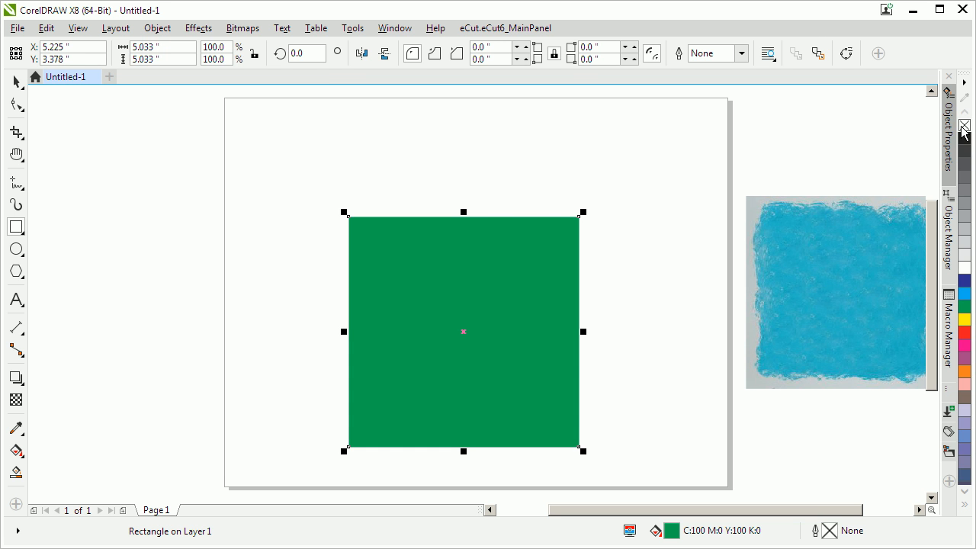
pyautogui.press('space')
pyautogui.press('p')
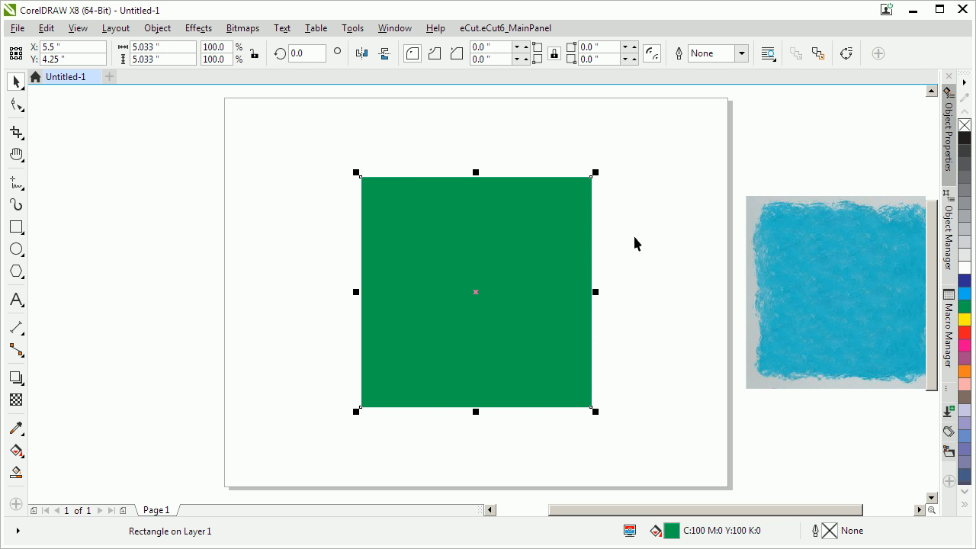
# Convert the green square to a 200 dpi bitmap in RGB Color (24-bit) mode
pyautogui.click(241, 28)
pyautogui.click(252, 47)
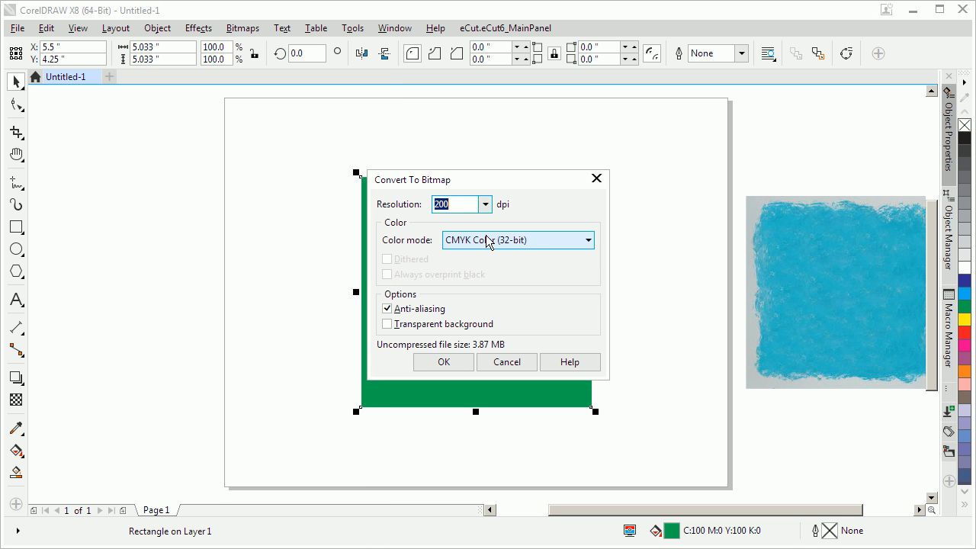
pyautogui.click(456, 363)
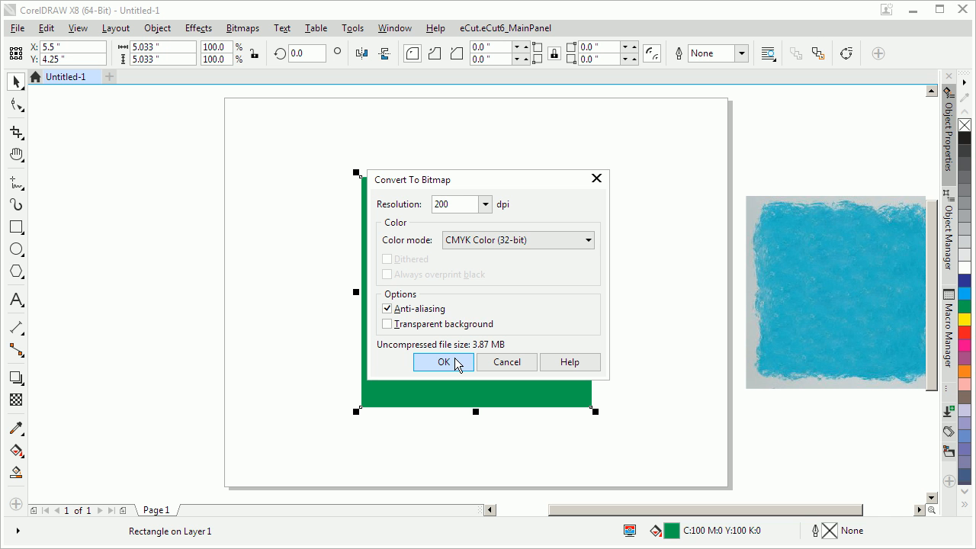
pyautogui.click(554, 241)
pyautogui.click(486, 301)
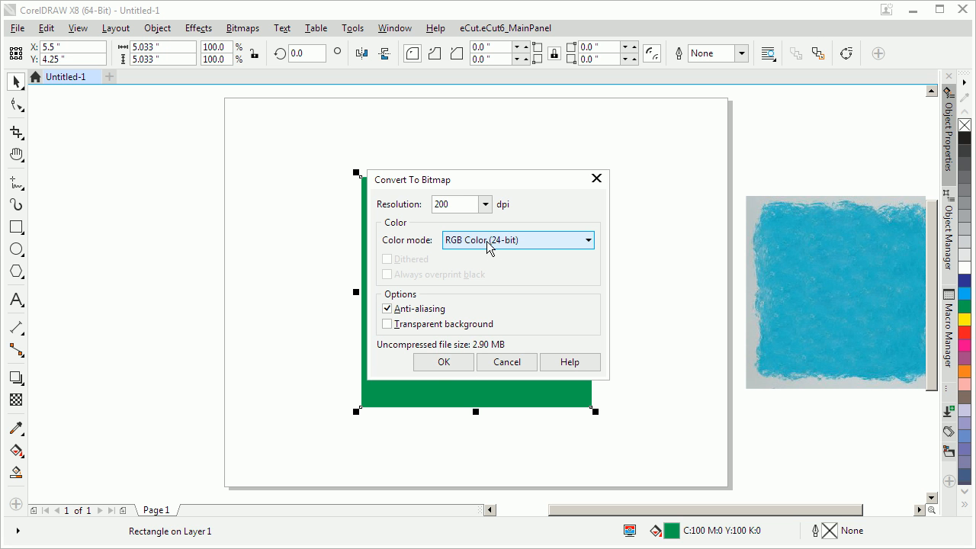
pyautogui.click(457, 362)
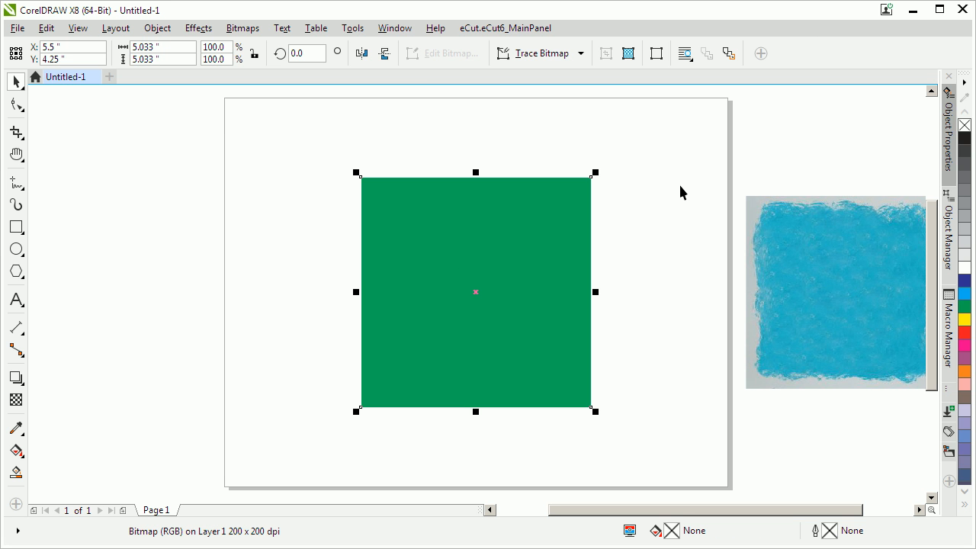
# Start the Creative Frame effect on the green bitmap with Square_1.cpt and set the frame color to cyan #29FFFF
pyautogui.click(257, 32)
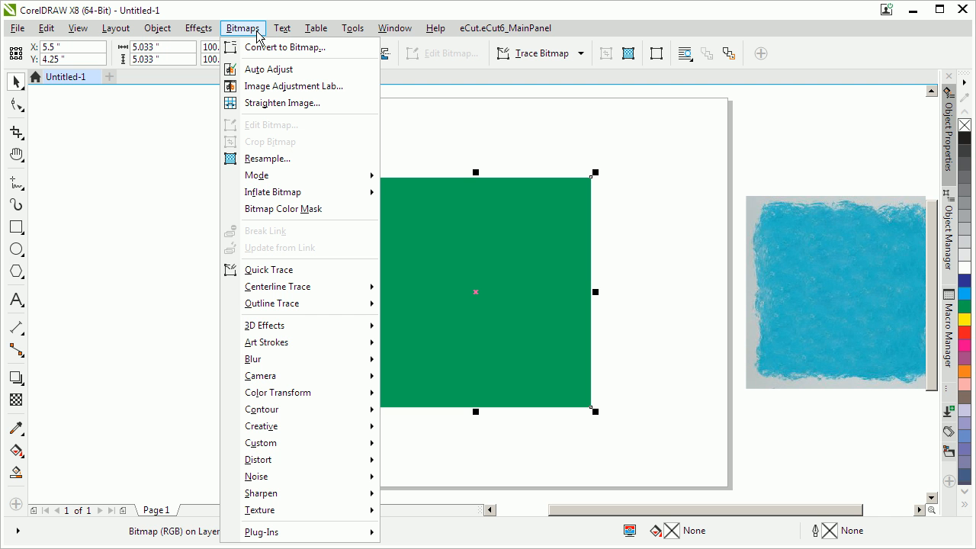
pyautogui.moveTo(299, 428)
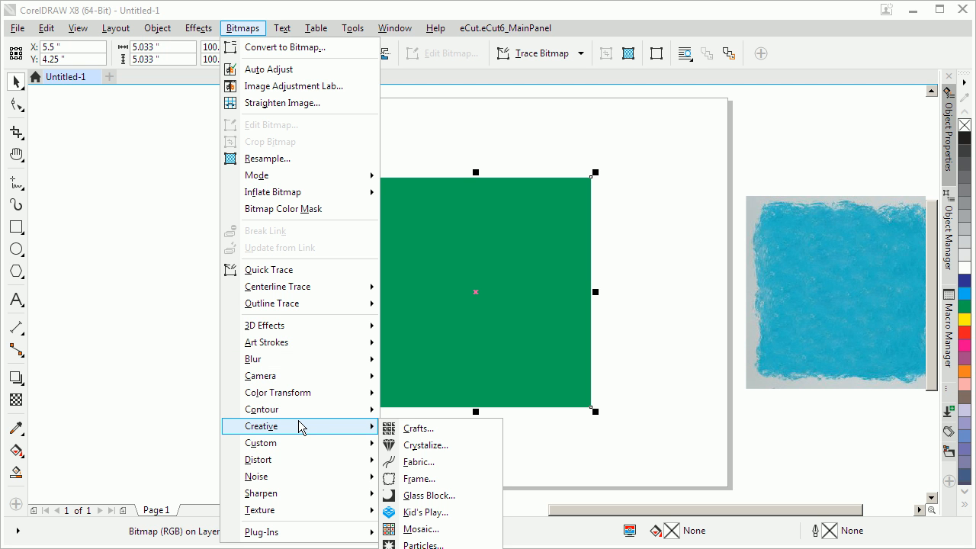
pyautogui.click(465, 486)
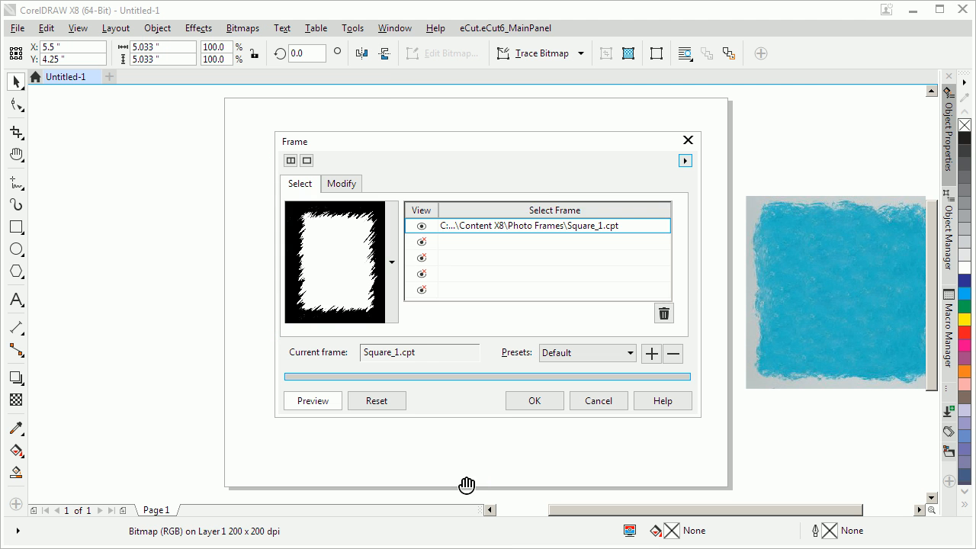
pyautogui.click(338, 185)
pyautogui.moveTo(404, 138); pyautogui.dragTo(630, 140)
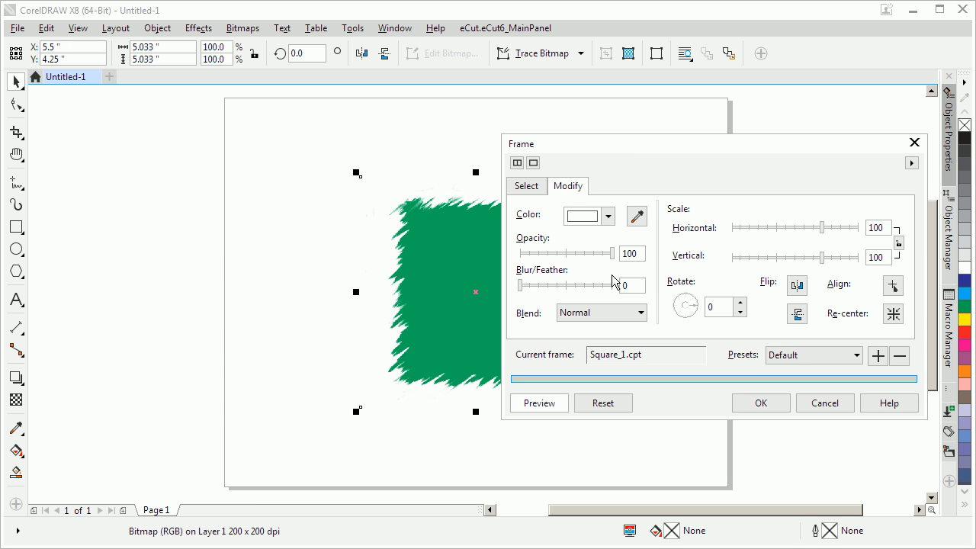
pyautogui.click(613, 219)
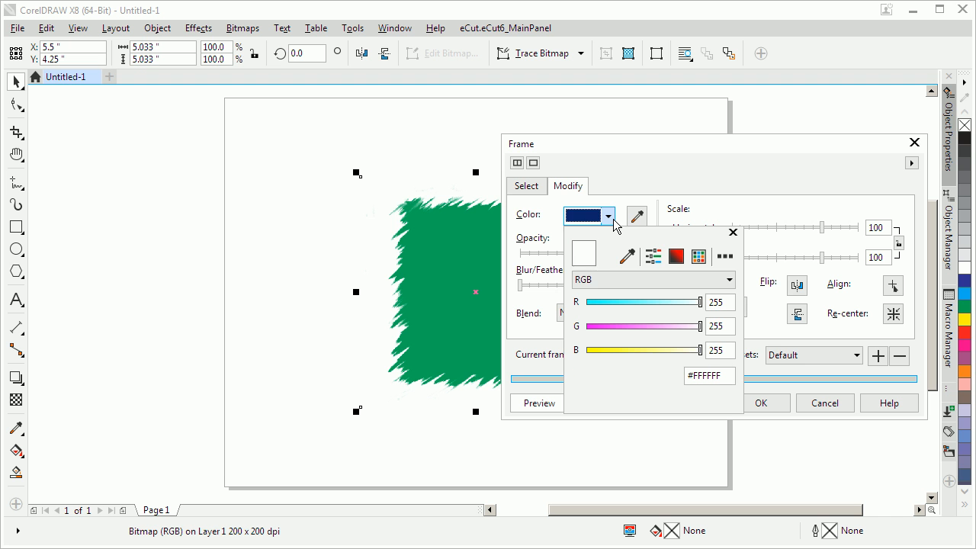
pyautogui.click(604, 302)
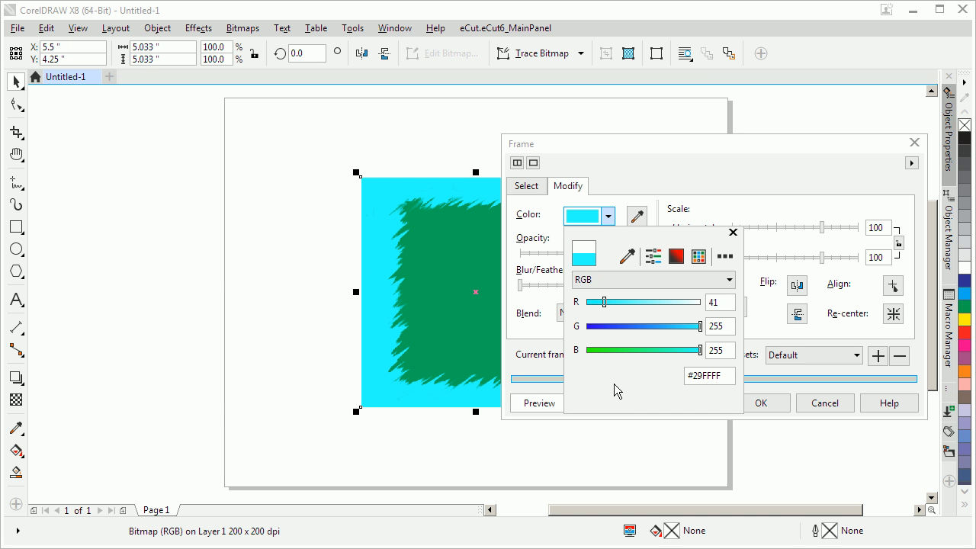
# Re-center the frame on the green bitmap and apply the Frame effect
pyautogui.click(892, 286)
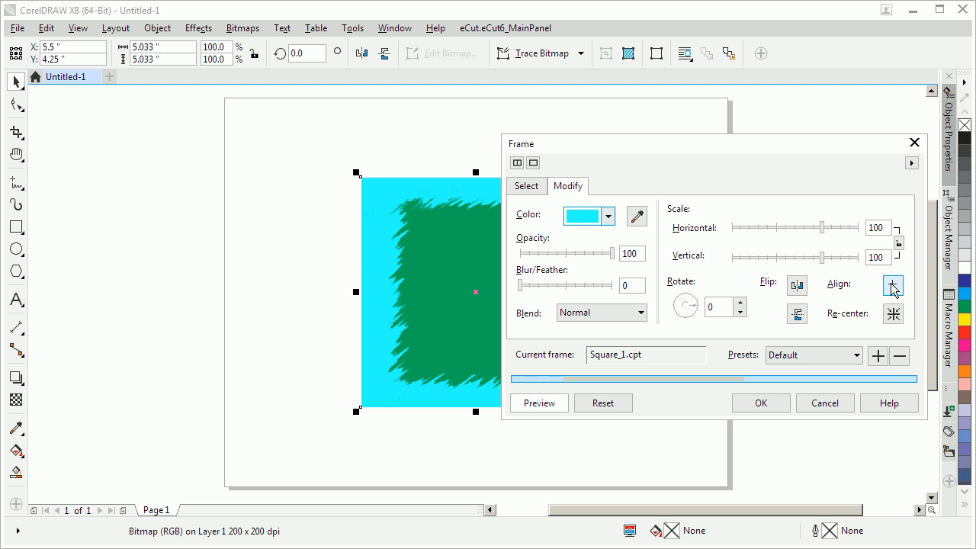
pyautogui.click(891, 315)
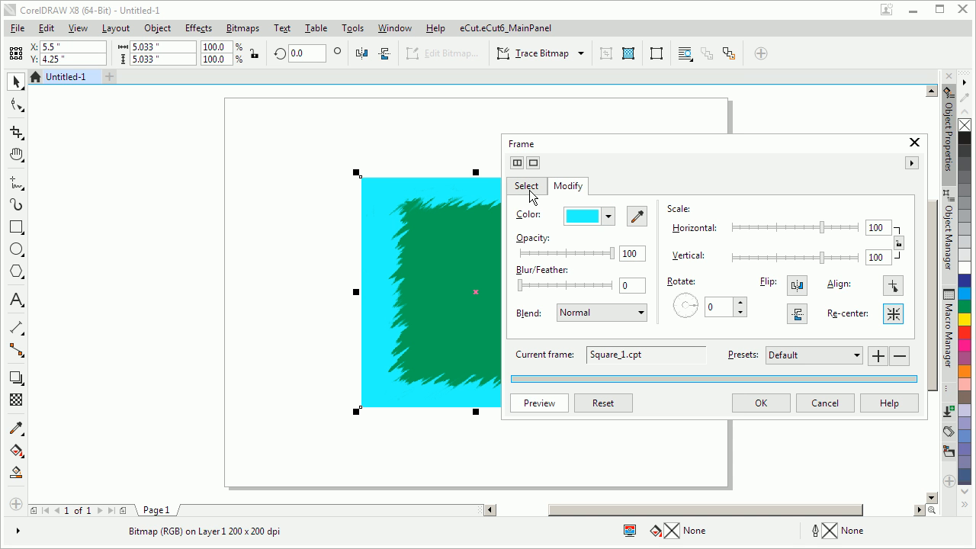
pyautogui.moveTo(659, 151); pyautogui.dragTo(828, 146)
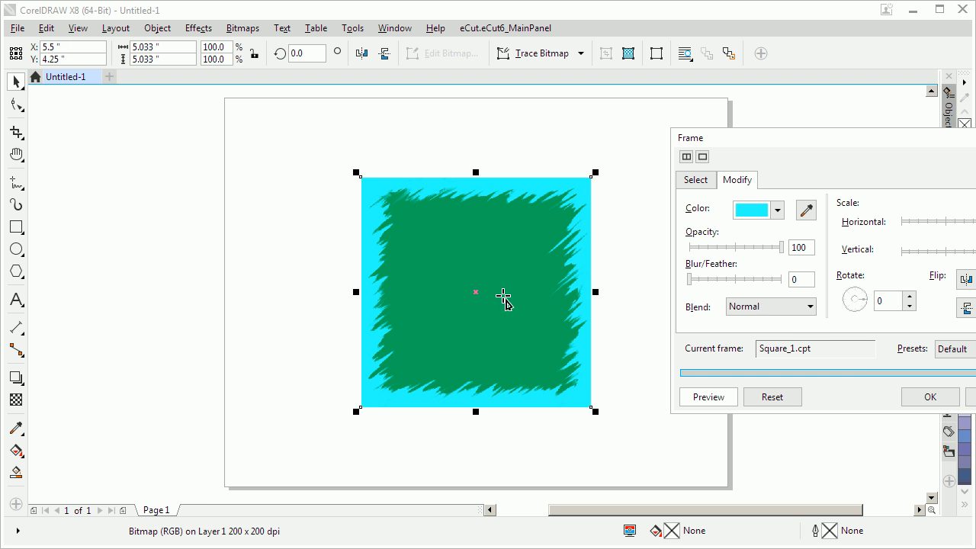
pyautogui.click(930, 397)
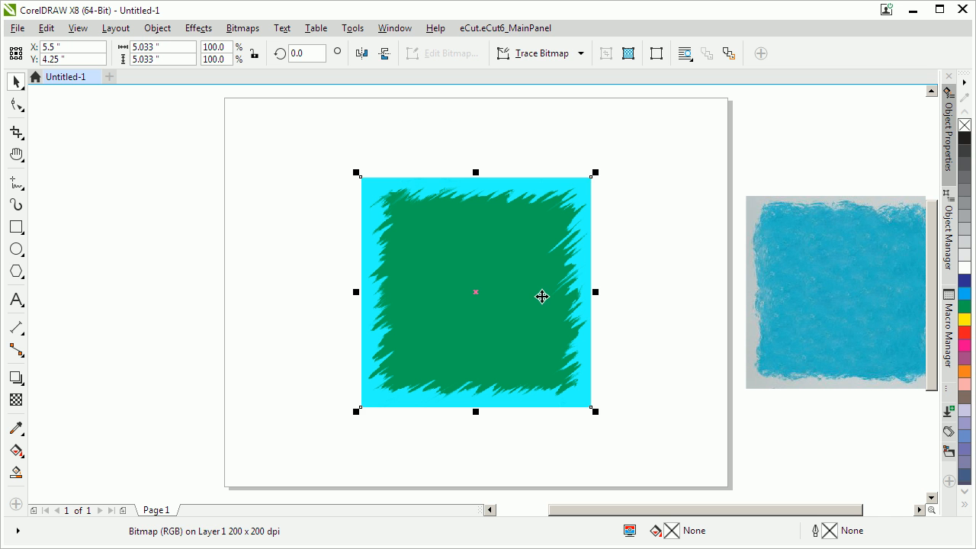
# Quick Trace the framed green bitmap
pyautogui.click(468, 264)
pyautogui.click(669, 253)
pyautogui.click(507, 263)
pyautogui.click(566, 55)
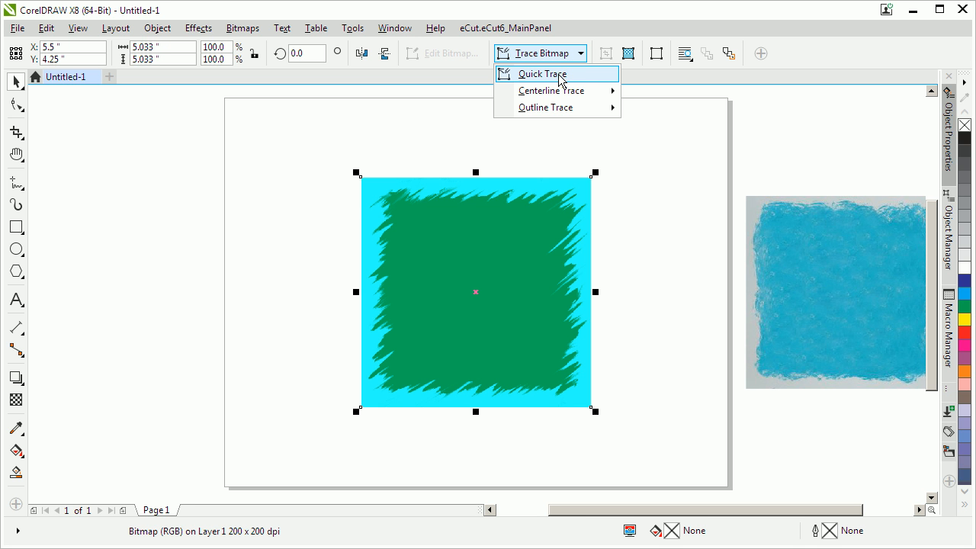
pyautogui.click(559, 74)
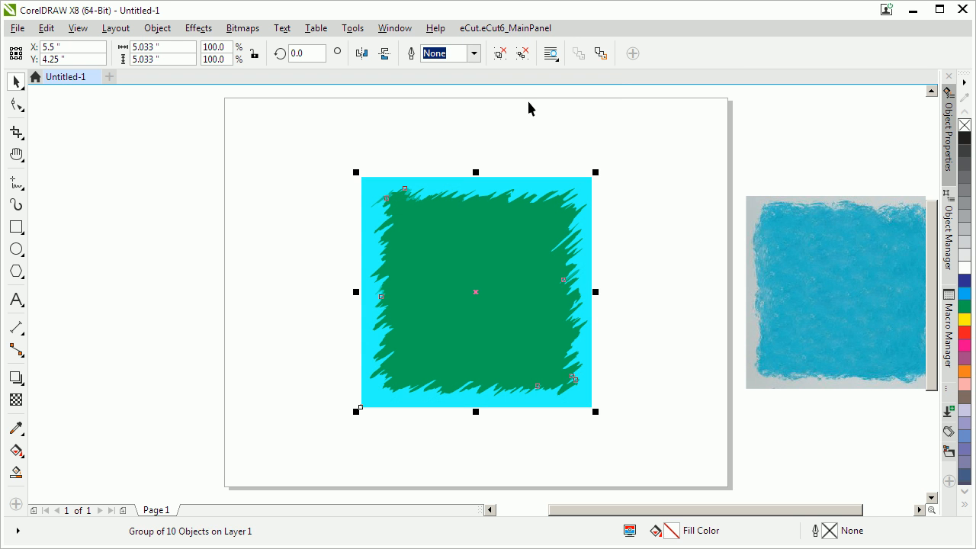
# Fill the main green shape of the trace with yellow to inspect it, and undo both the fill and the Quick Trace
pyautogui.click(558, 141)
pyautogui.click(478, 267)
pyautogui.press('Escape')
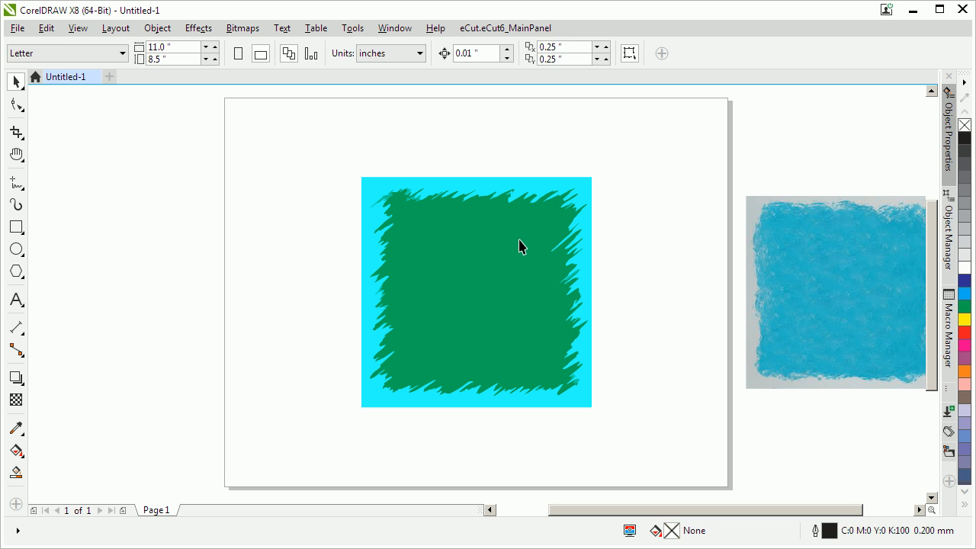
pyautogui.keyDown('ctrl'); pyautogui.click(521, 247); pyautogui.keyUp('ctrl')
pyautogui.click(963, 320)
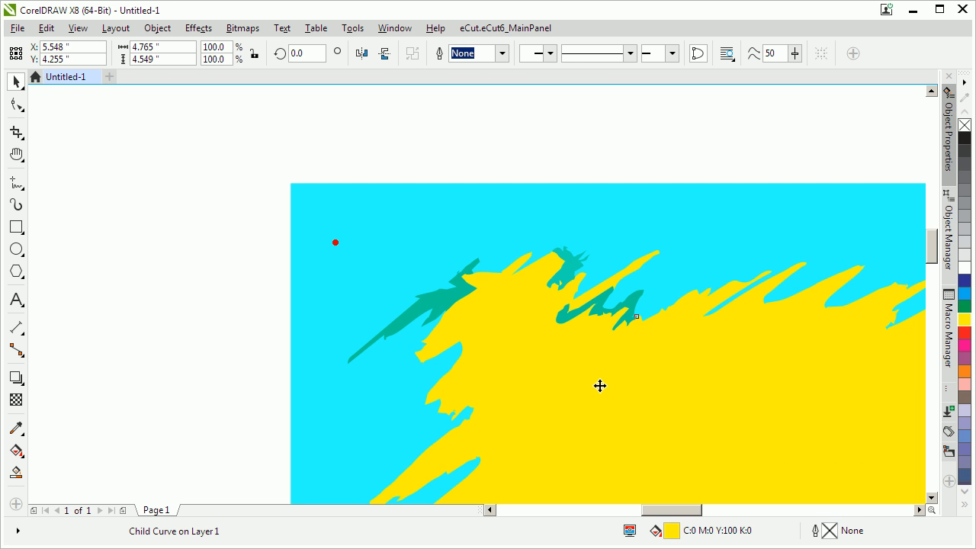
pyautogui.press('F4')
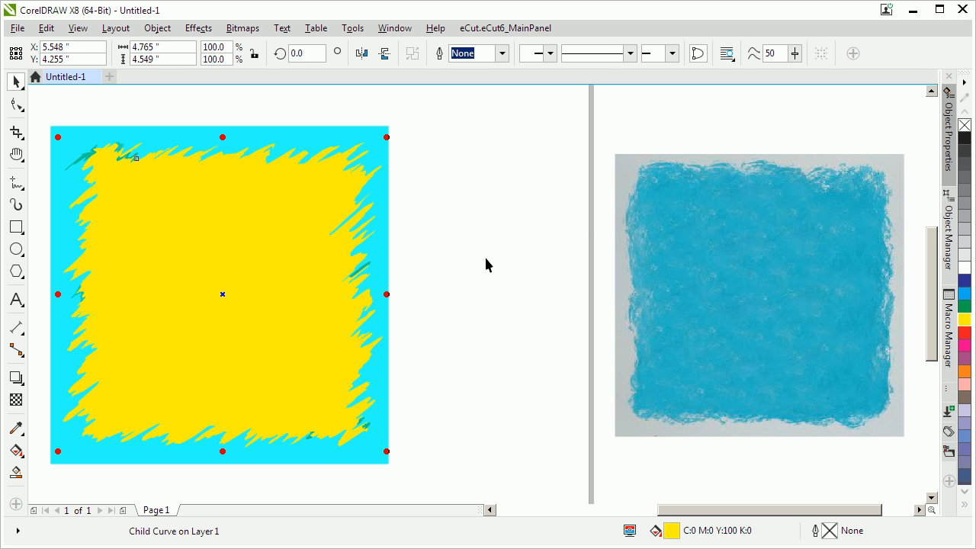
pyautogui.hotkey('ctrl', 'z')
pyautogui.press('Escape')
# Start an Outline Trace of the framed bitmap using the Logo type and turn off Remove background
pyautogui.click(357, 254)
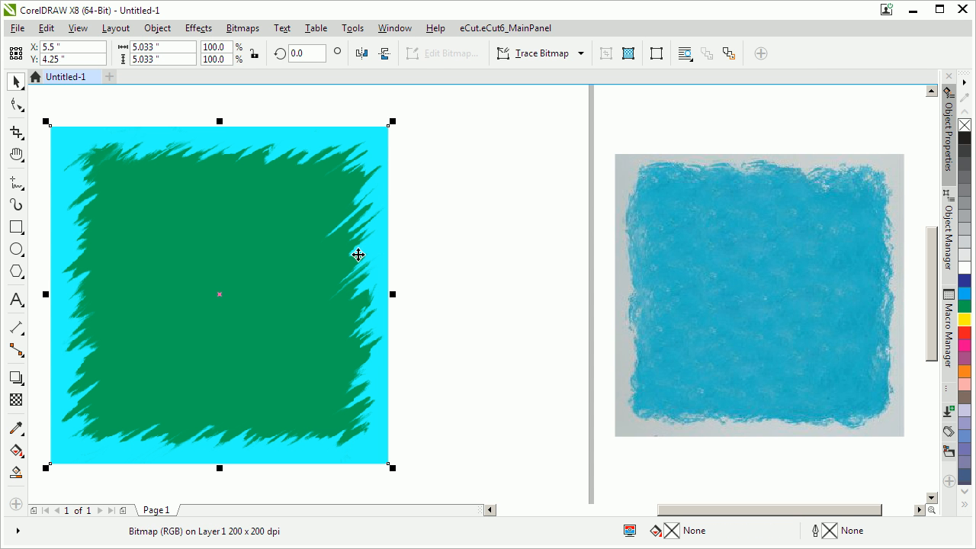
pyautogui.click(526, 55)
pyautogui.moveTo(556, 110)
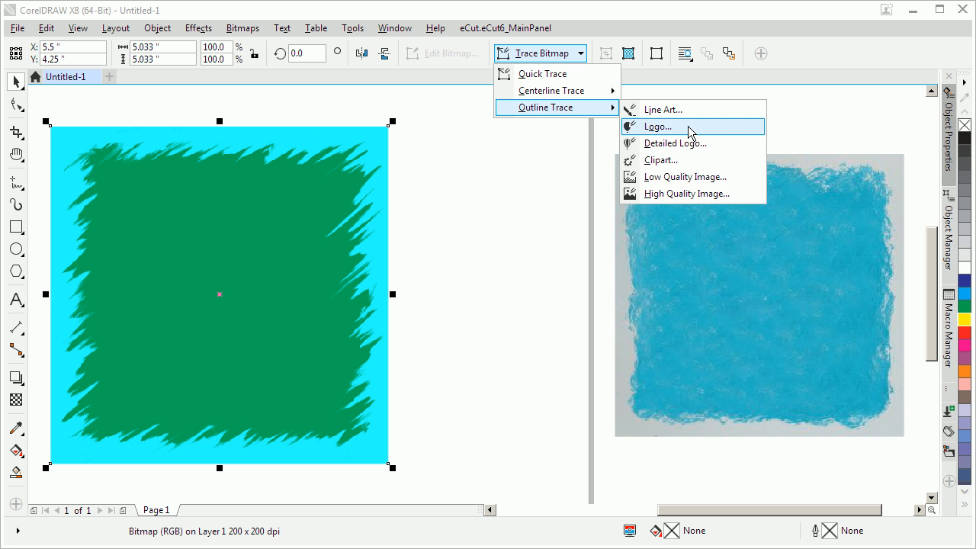
pyautogui.click(649, 127)
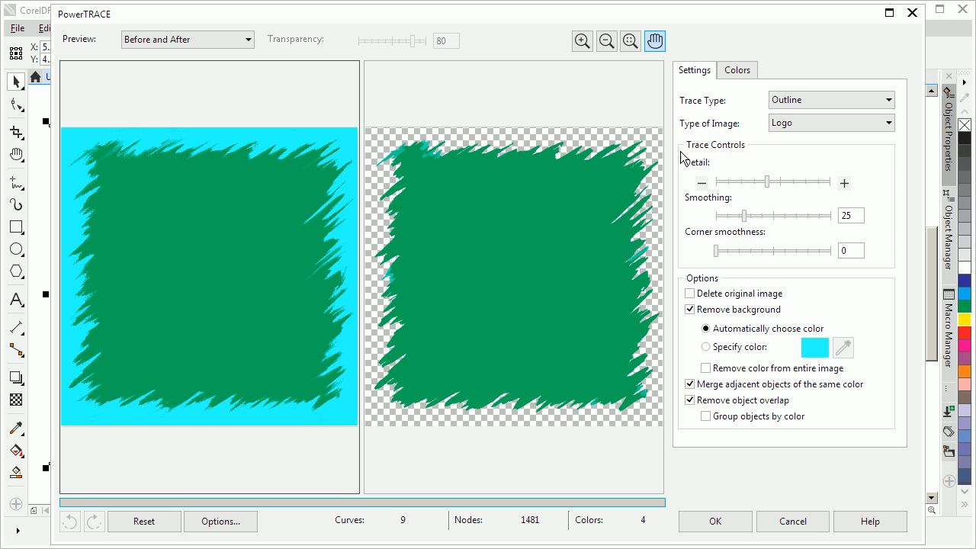
pyautogui.click(728, 318)
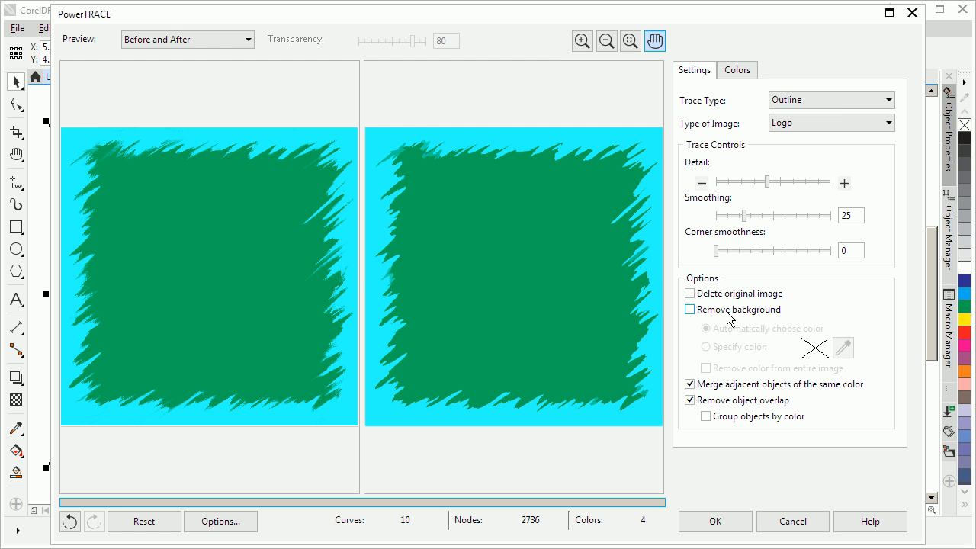
# Merge the three lighter trace colors, R15 G202 B154, R22 G216 B180 and R40 G254 B253, into one and accept the trace
pyautogui.click(745, 73)
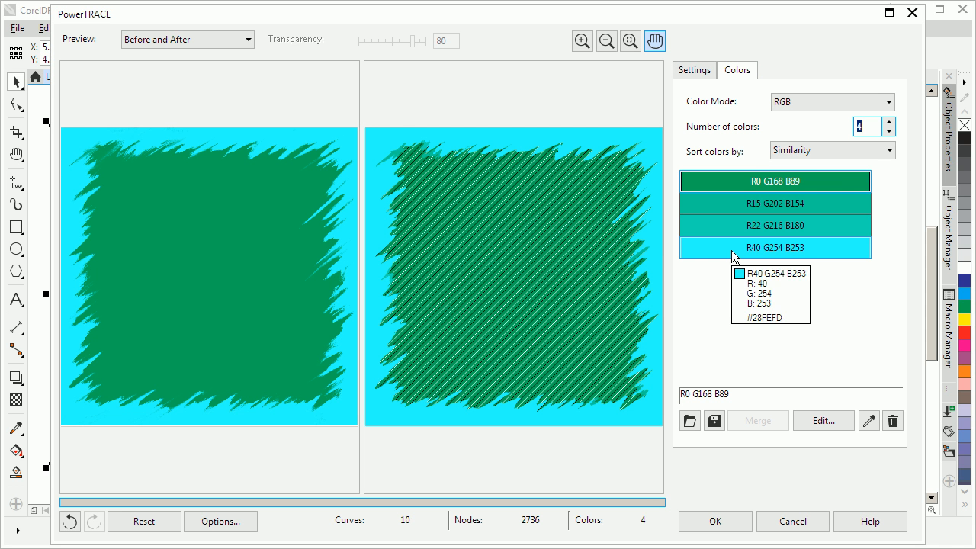
pyautogui.keyDown('ctrl'); pyautogui.click(737, 207); pyautogui.keyUp('ctrl')
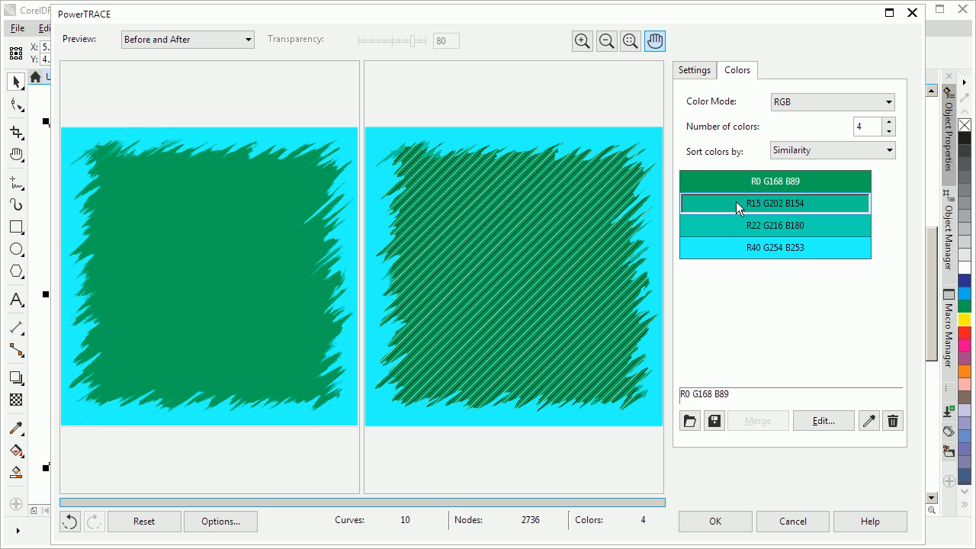
pyautogui.keyDown('shift'); pyautogui.click(731, 249); pyautogui.keyUp('shift')
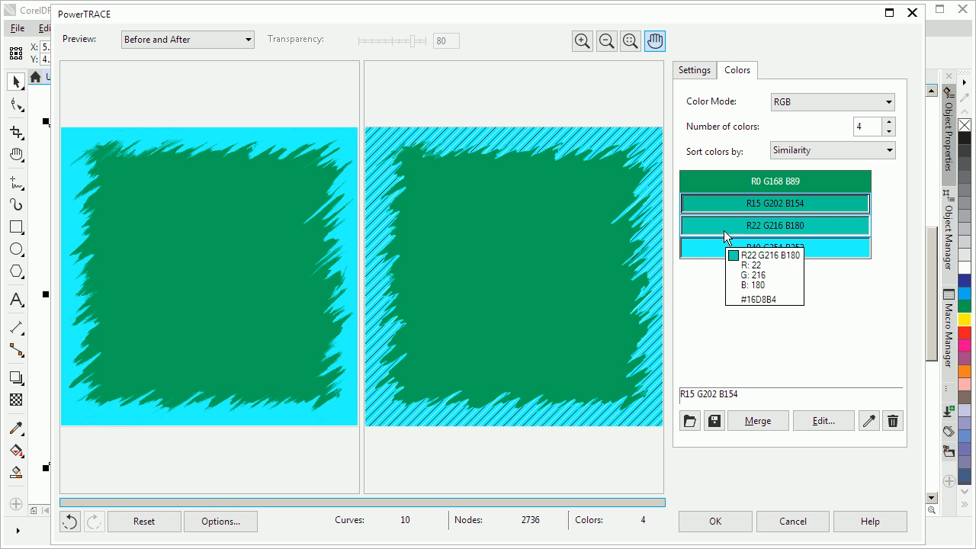
pyautogui.click(762, 421)
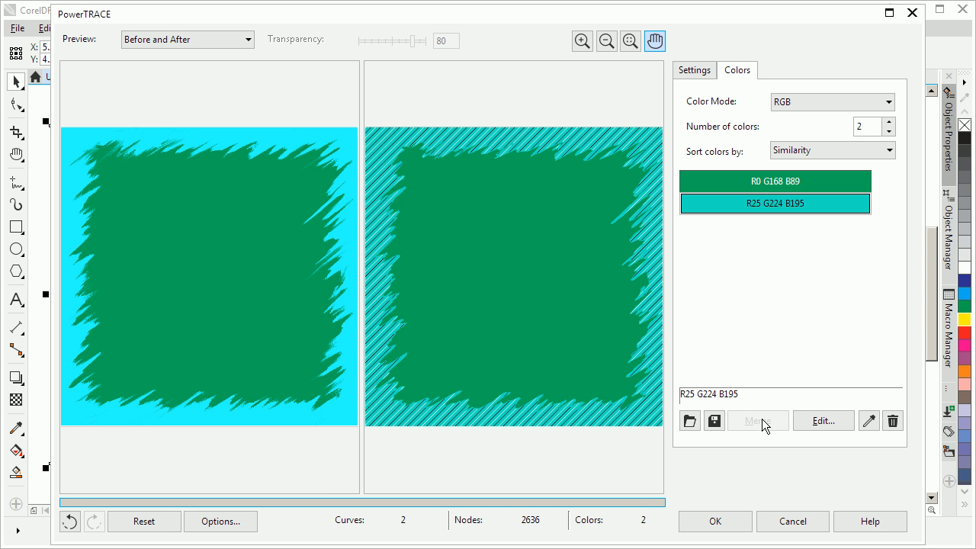
pyautogui.click(694, 70)
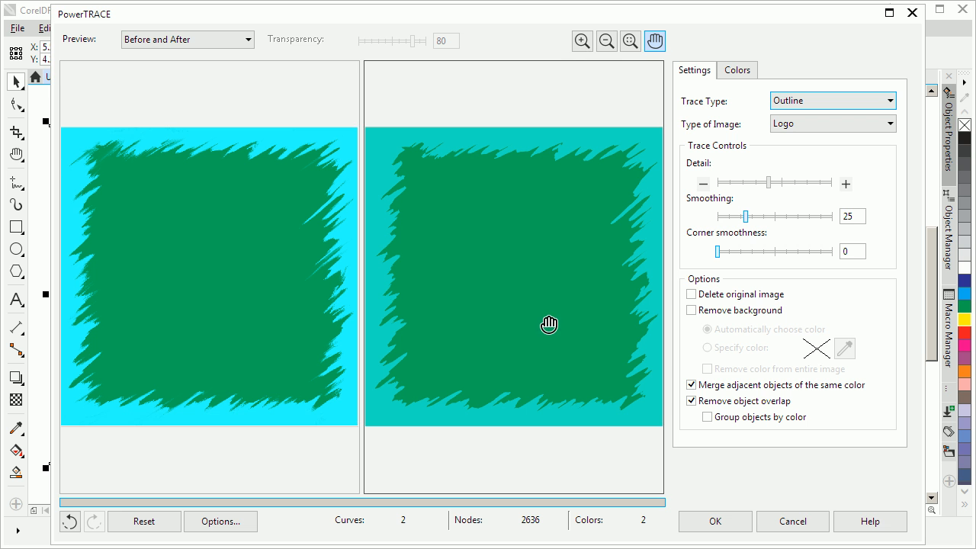
pyautogui.click(734, 523)
# Move the traced group aside to delete the original bitmap beneath it, and reposition the group at about X 6.76, Y 4.22 inches
pyautogui.click(501, 330)
pyautogui.moveTo(336, 237); pyautogui.dragTo(385, 306)
pyautogui.click(348, 150)
pyautogui.press('Delete')
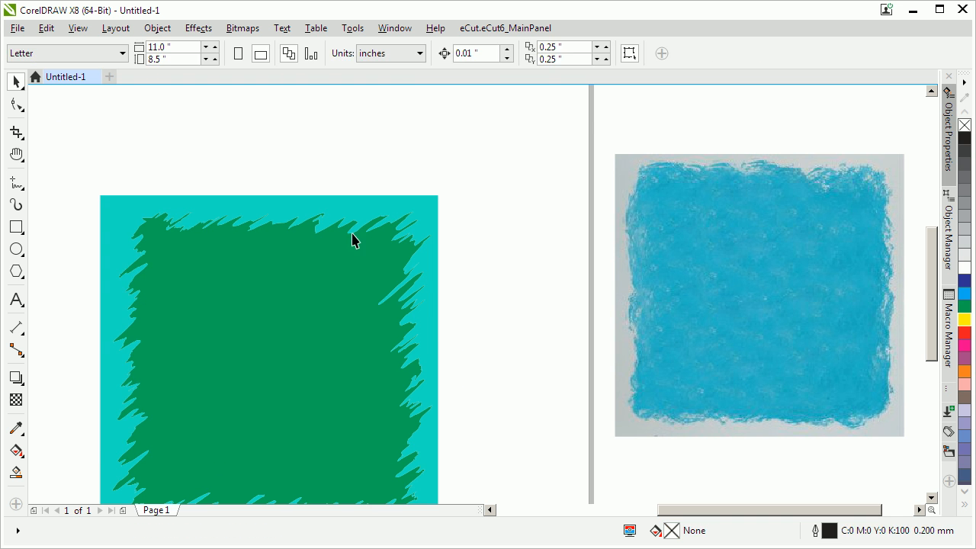
pyautogui.moveTo(353, 236); pyautogui.dragTo(392, 177)
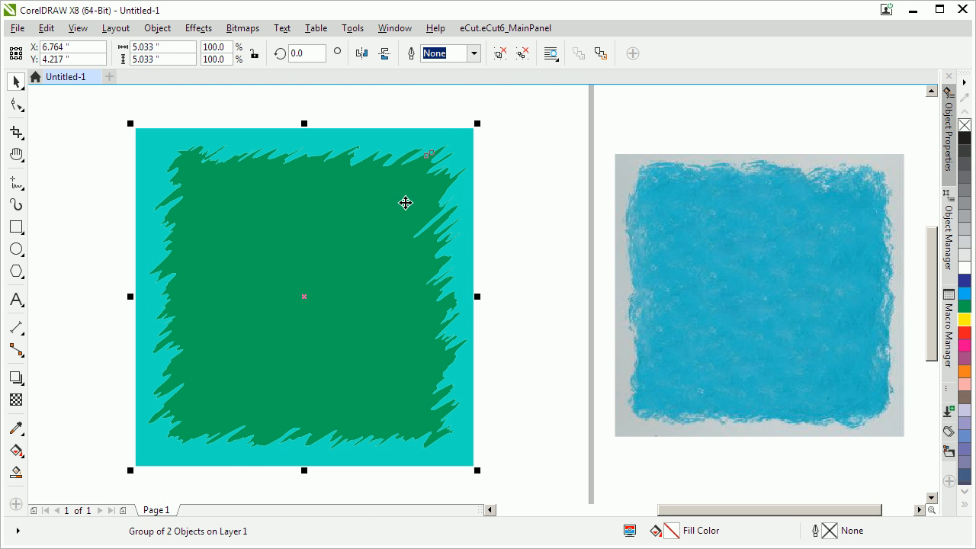
# Select the teal frame curve inside the traced group, try moving it away from the green shape, and undo the move
pyautogui.press('Escape')
pyautogui.keyDown('ctrl'); pyautogui.click(459, 202); pyautogui.keyUp('ctrl')
pyautogui.moveTo(465, 186); pyautogui.dragTo(578, 247)
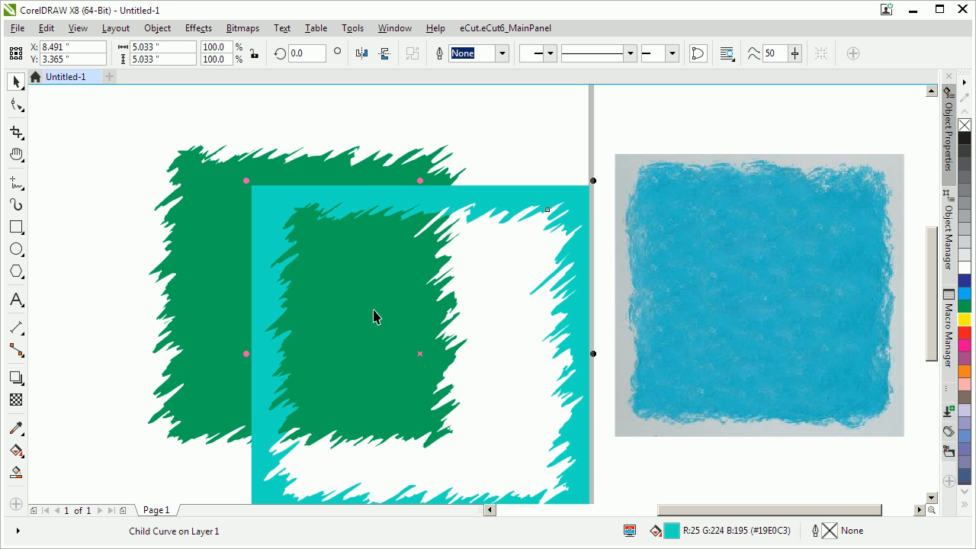
pyautogui.hotkey('ctrl', 'z')
pyautogui.click(505, 204)
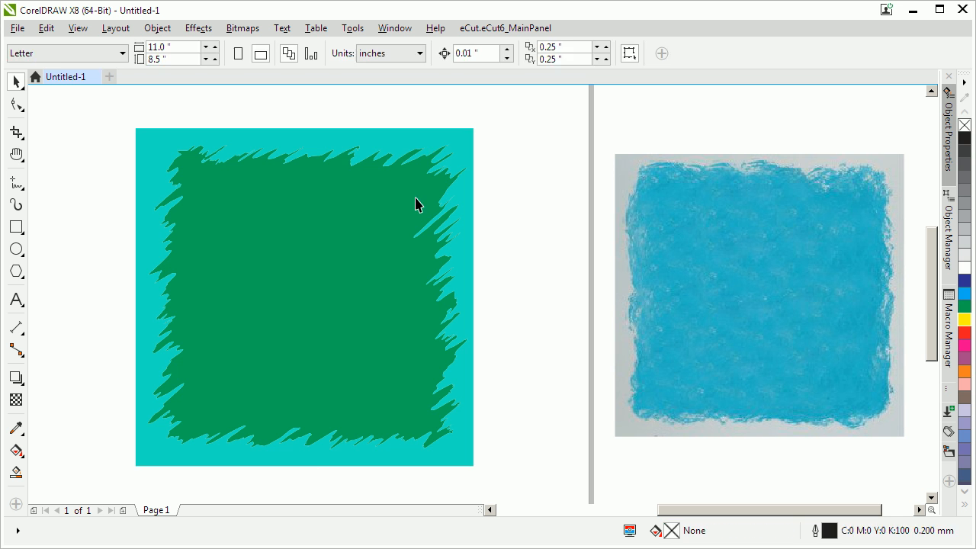
# Ungroup the two traced shapes, test-move the green shape over the teal frame, and undo that move
pyautogui.click(453, 244)
pyautogui.click(484, 226)
pyautogui.moveTo(279, 211); pyautogui.dragTo(301, 246)
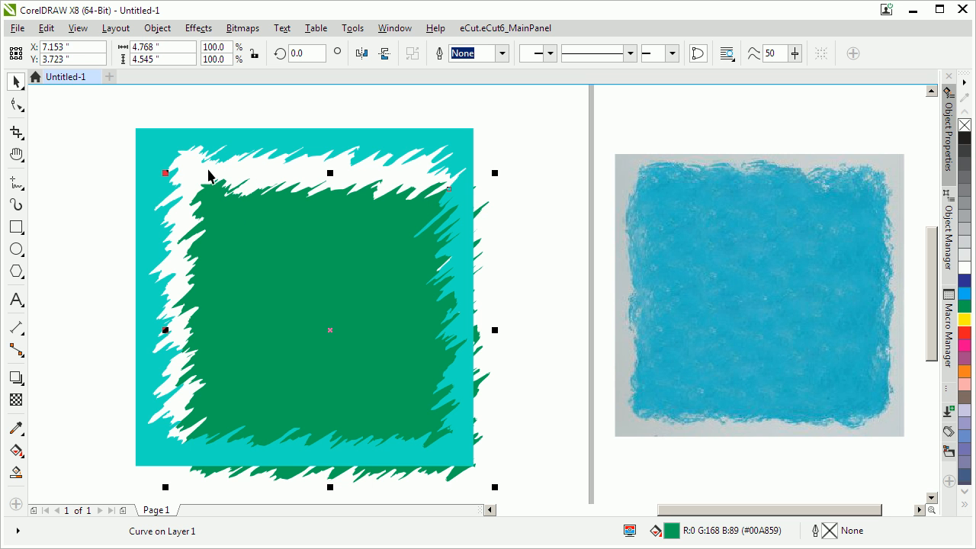
pyautogui.hotkey('ctrl', 'z')
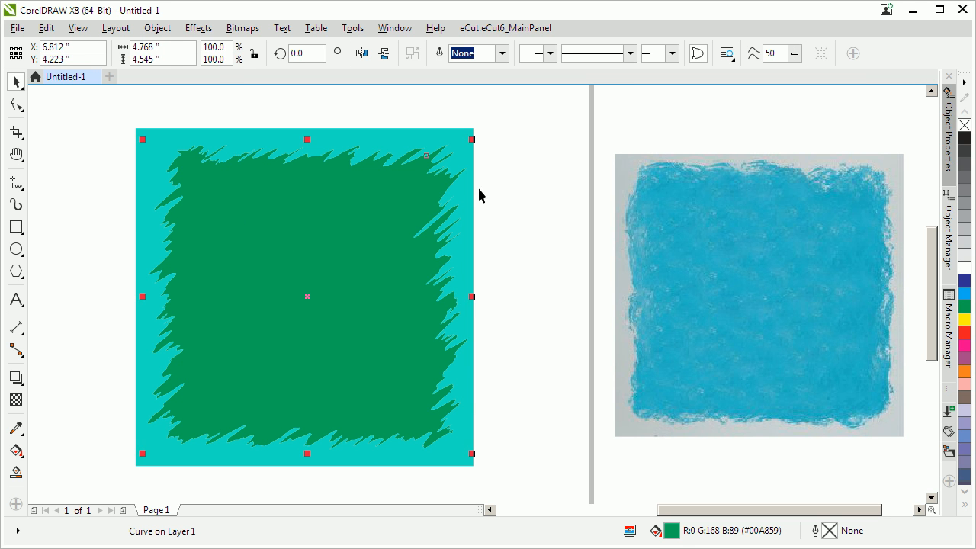
pyautogui.click(513, 187)
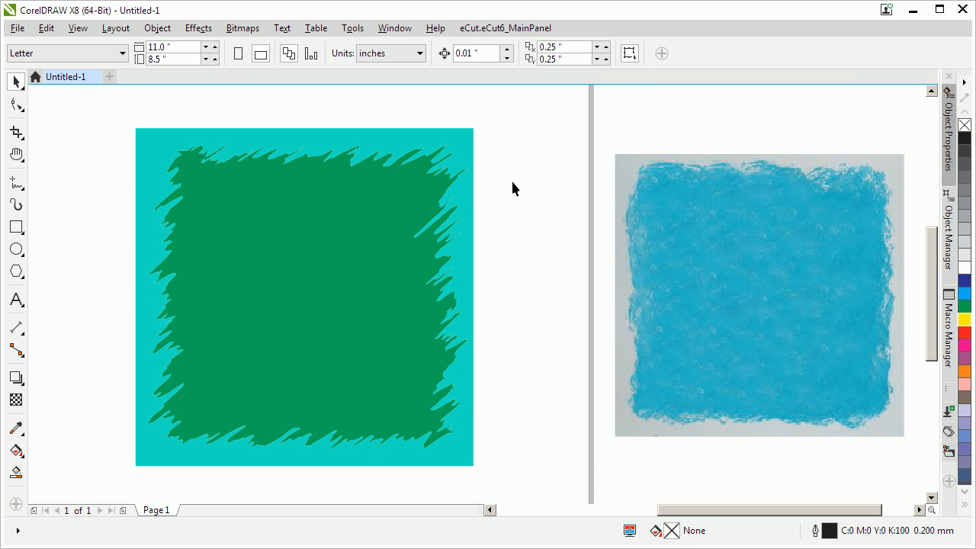
# Break the teal frame curve apart and weld the two resulting pieces into one solid square
pyautogui.click(473, 204)
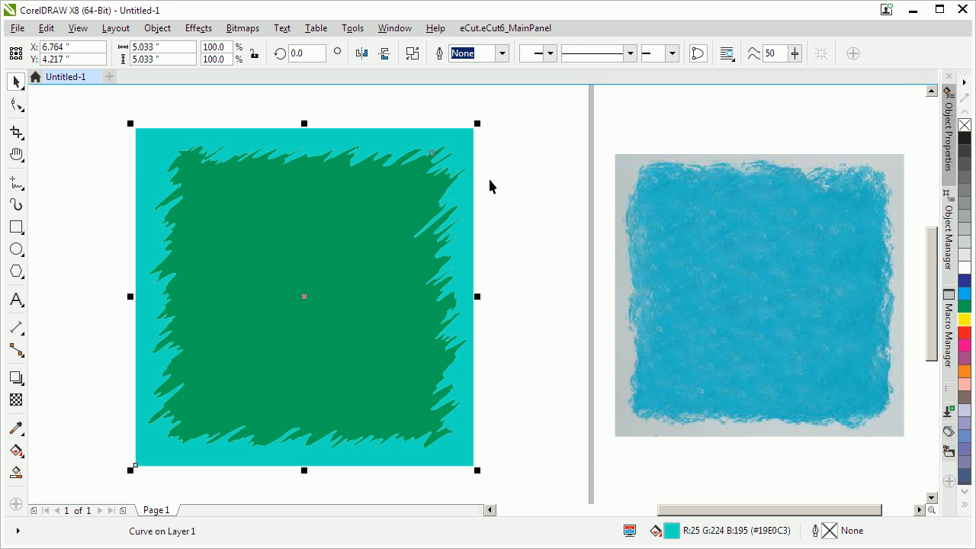
pyautogui.hotkey('ctrl', 'k')
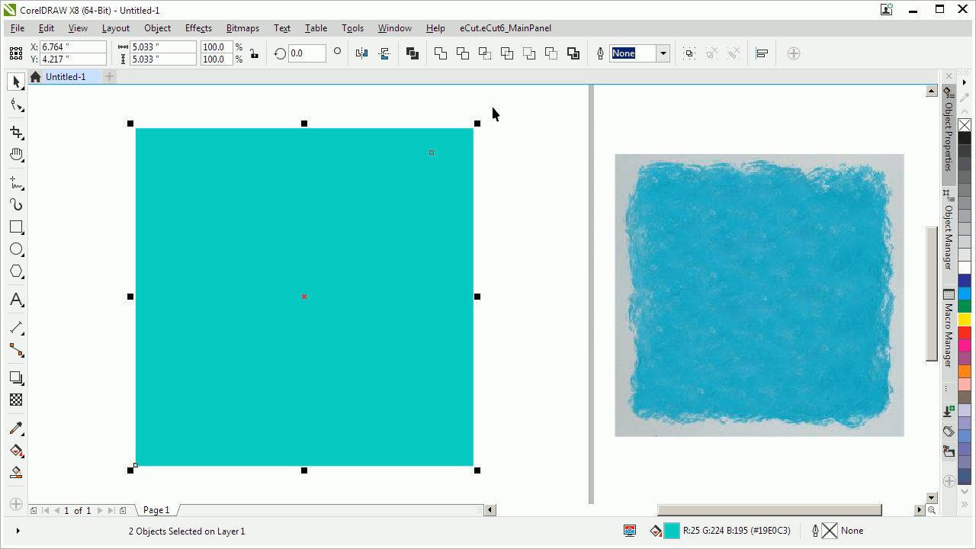
pyautogui.click(441, 58)
pyautogui.press('F10')
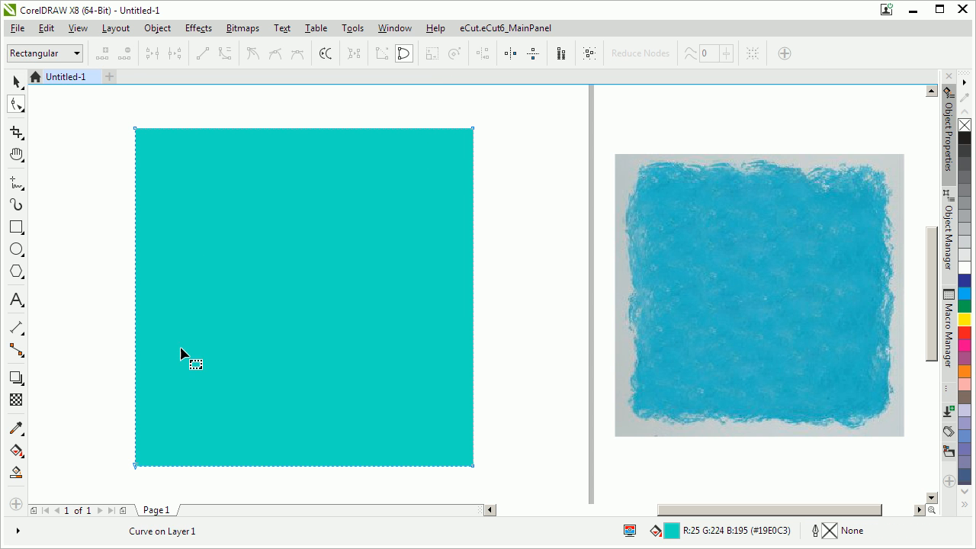
pyautogui.press('space')
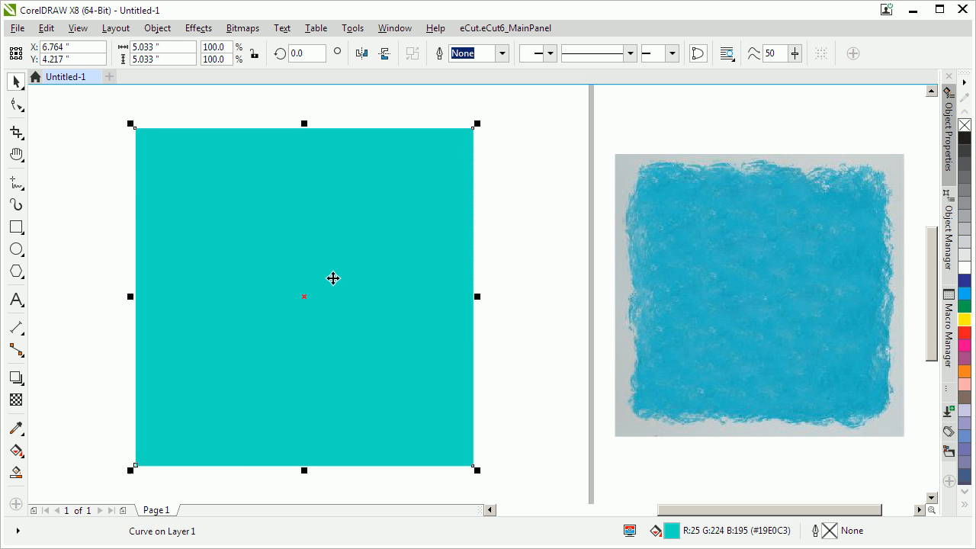
# Send the teal square behind the green shape, check the layering by moving the green shape aside, and undo the move
pyautogui.hotkey('shift', 'pagedown')
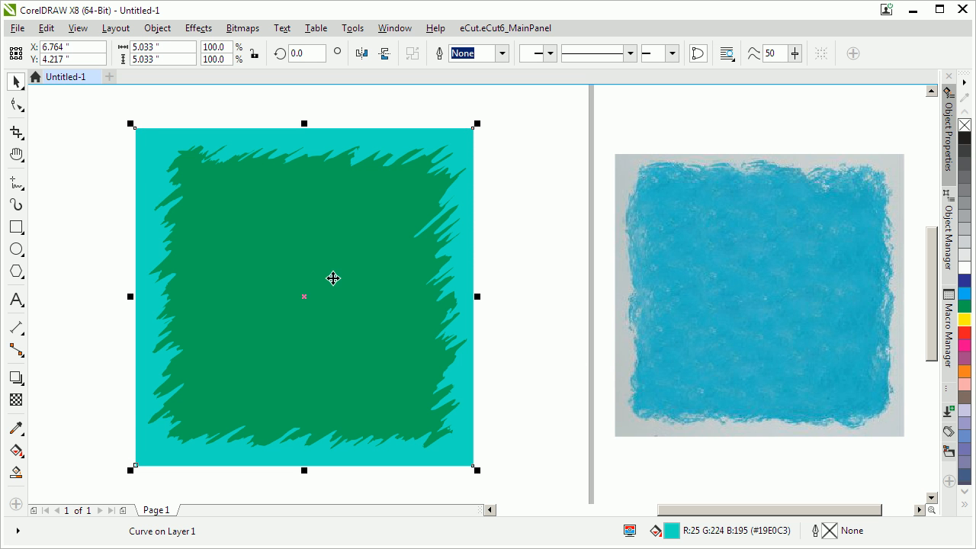
pyautogui.click(514, 228)
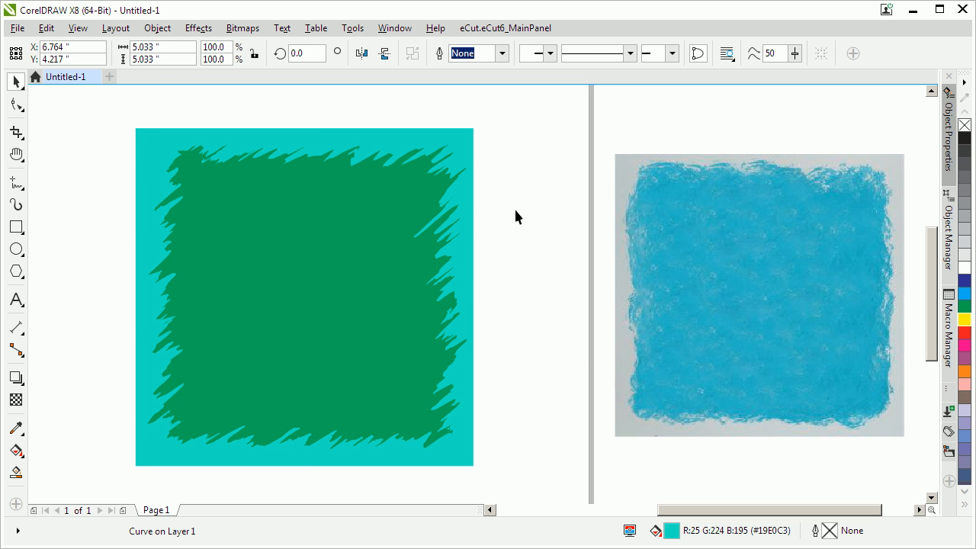
pyautogui.click(210, 191)
pyautogui.moveTo(210, 191); pyautogui.dragTo(268, 237)
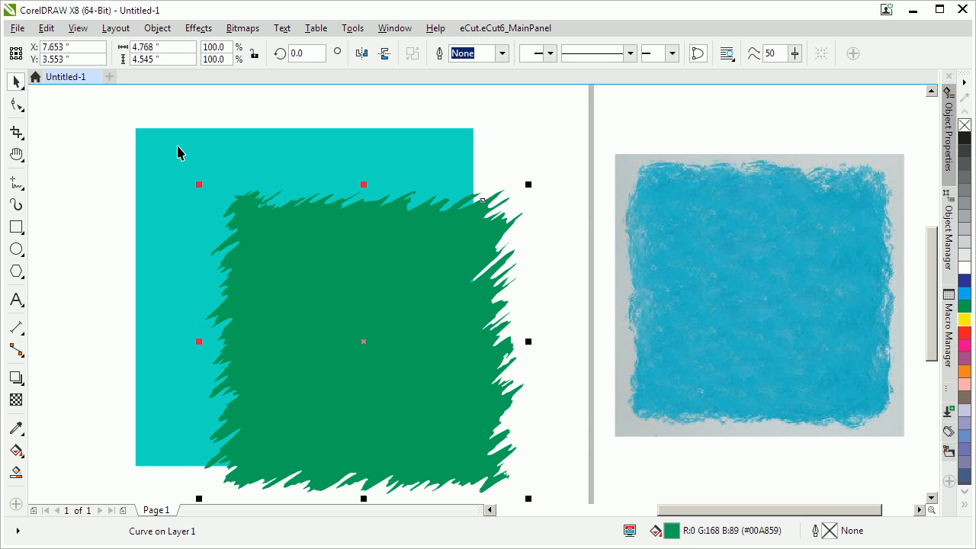
pyautogui.hotkey('ctrl', 'z')
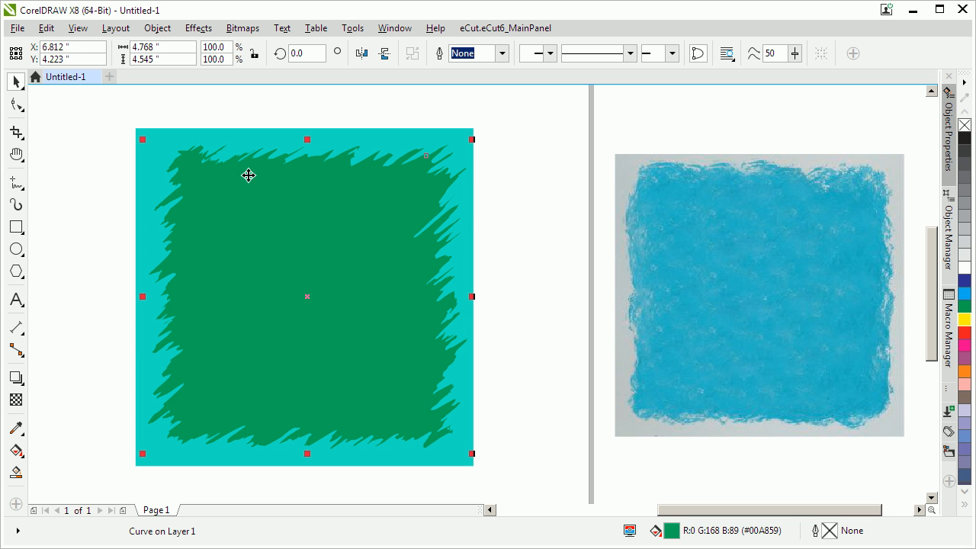
# Fill the teal background square with the light grey sampled from the reference image's border
pyautogui.click(16, 428)
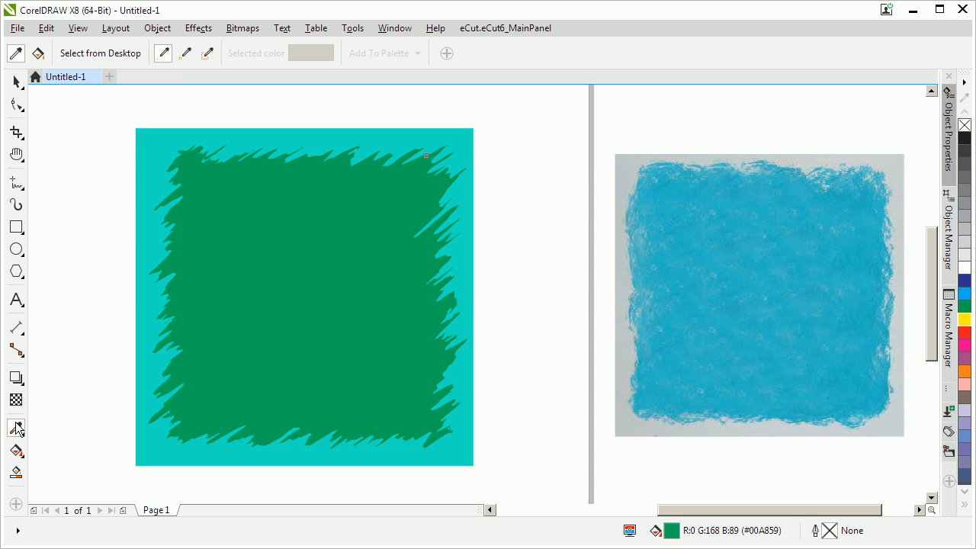
pyautogui.click(629, 155)
pyautogui.click(315, 134)
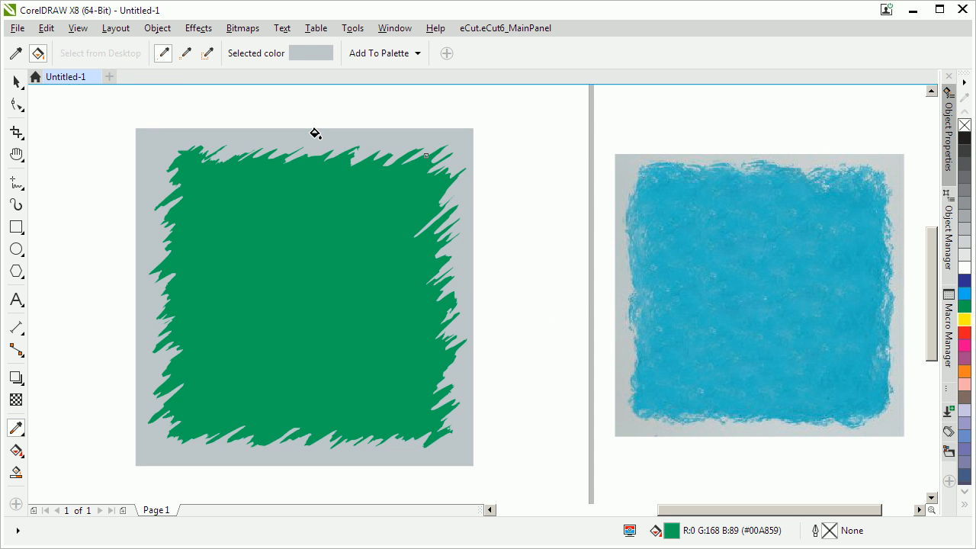
pyautogui.press('space')
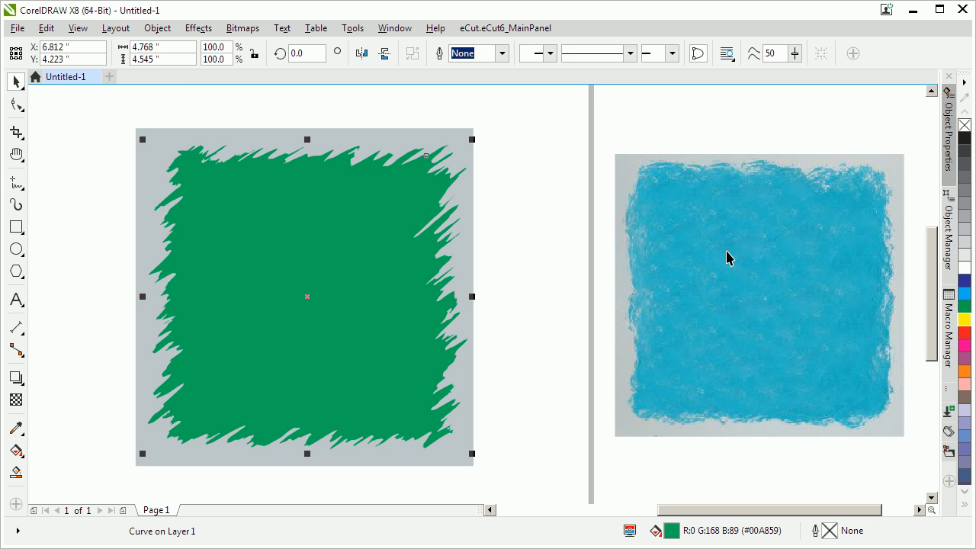
# Fill the green rough-edged shape with the blue sampled from the reference image, R44 G175 B193, and delete the reference image
pyautogui.press('space')
pyautogui.click(733, 244)
pyautogui.click(307, 286)
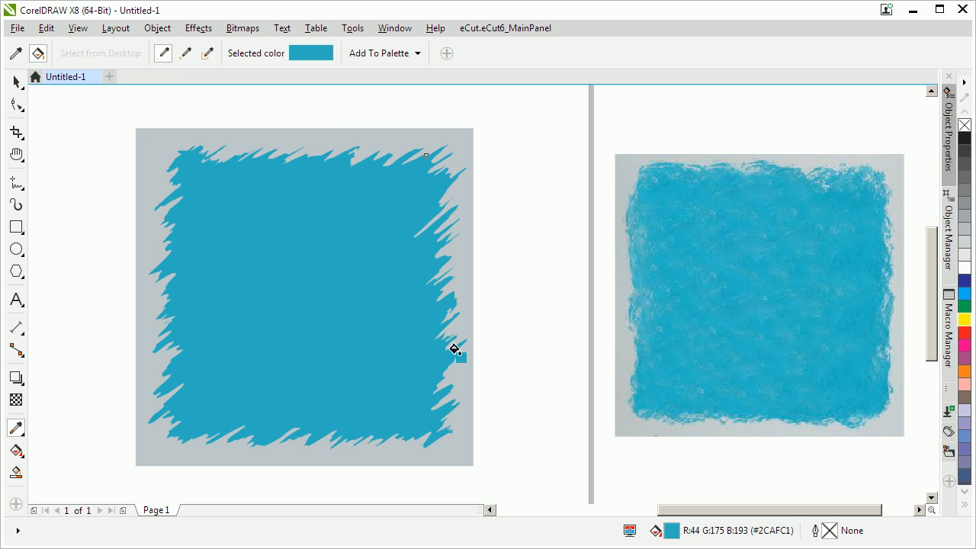
pyautogui.press('space')
pyautogui.click(523, 344)
pyautogui.click(753, 292)
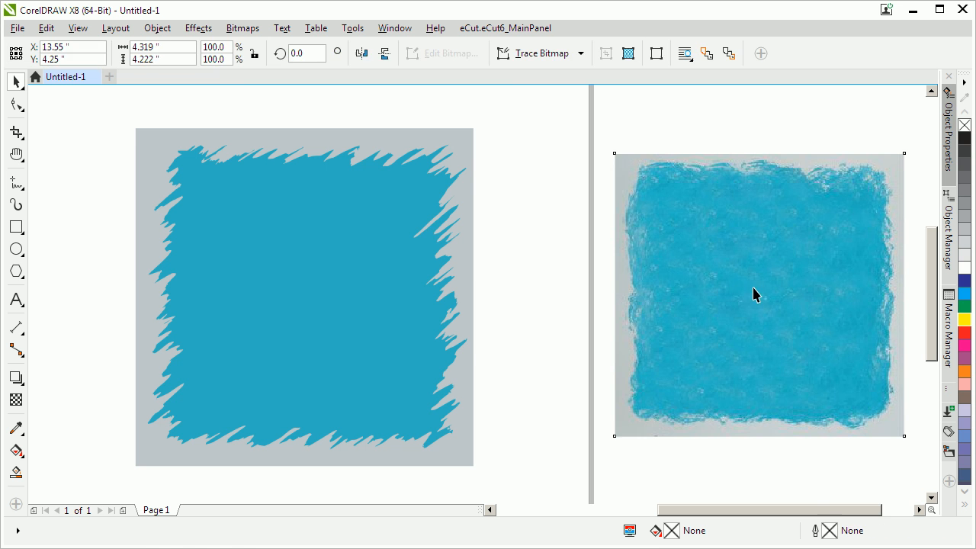
pyautogui.press('Delete')
pyautogui.scroll(-2, 473, 370)
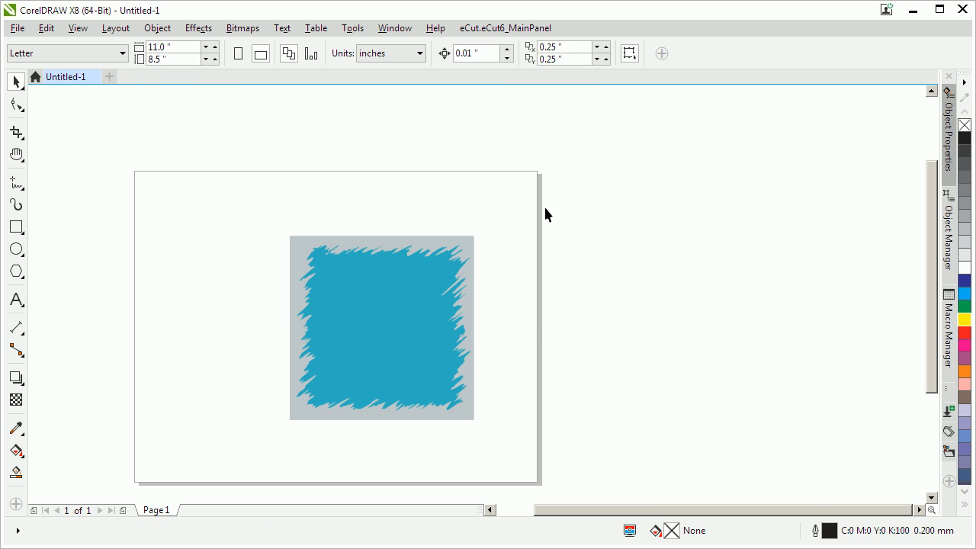
# Try stretching both shapes together to about 12.15 inches wide and 9.69 inches high, and undo the resizing
pyautogui.moveTo(544, 211); pyautogui.dragTo(219, 503)
pyautogui.moveTo(478, 329); pyautogui.dragTo(608, 328)
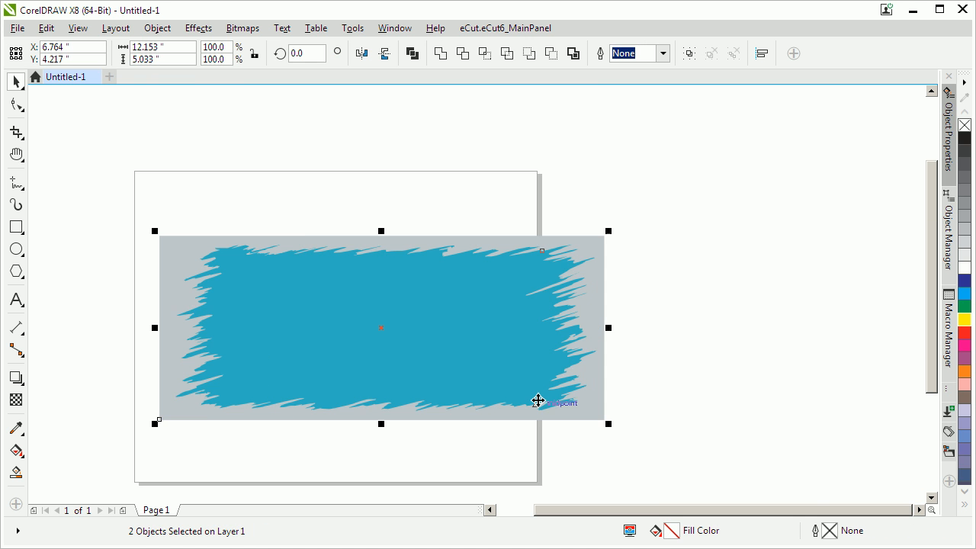
pyautogui.moveTo(391, 235); pyautogui.dragTo(381, 146)
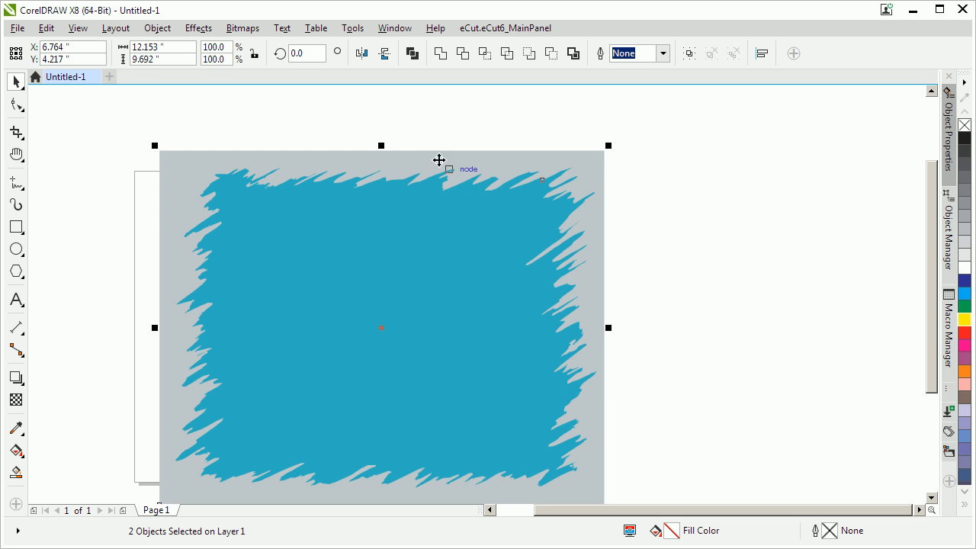
pyautogui.hotkey('ctrl', 'z')
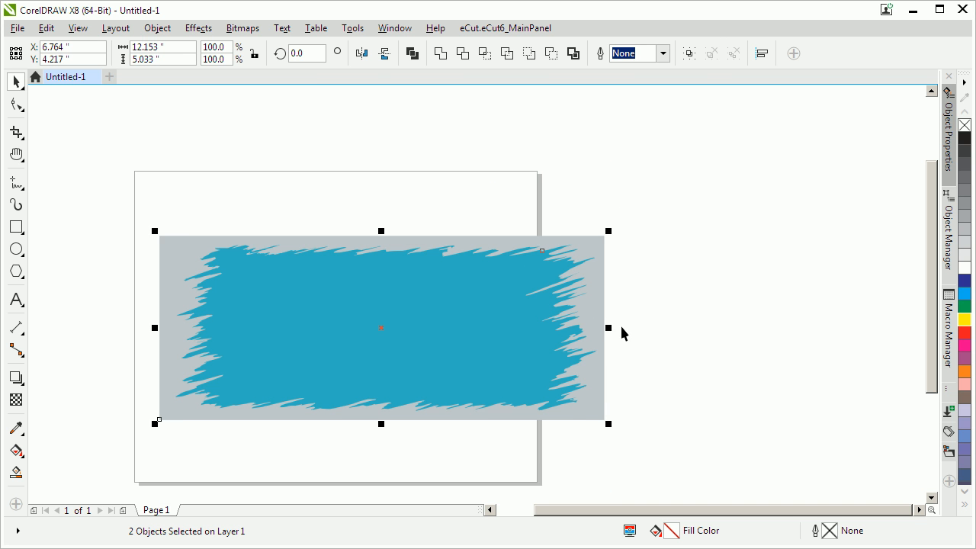
pyautogui.hotkey('ctrl', 'z')
pyautogui.keyDown('shift'); pyautogui.click(473, 327); pyautogui.keyUp('shift')
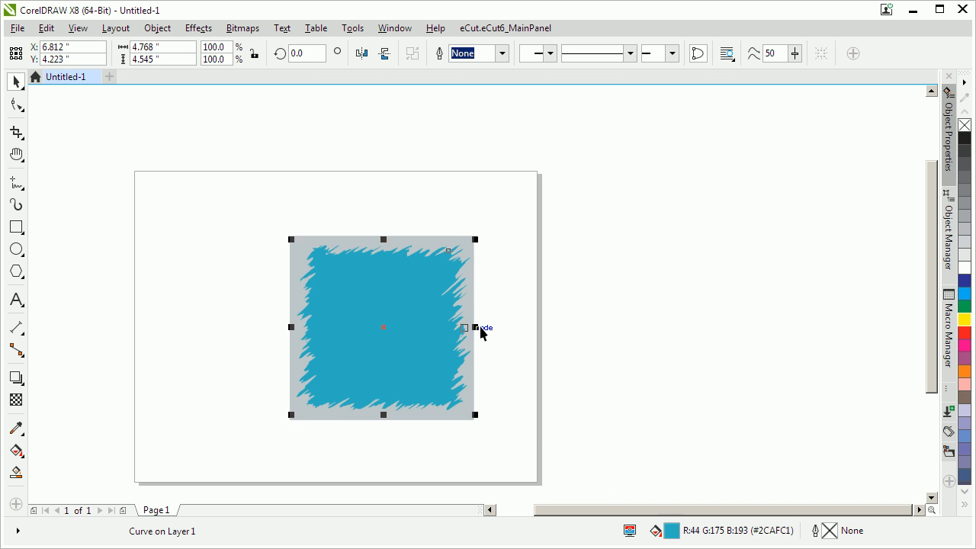
pyautogui.moveTo(526, 297); pyautogui.dragTo(659, 327)
pyautogui.press('Escape')
pyautogui.hotkey('ctrl', 'z')
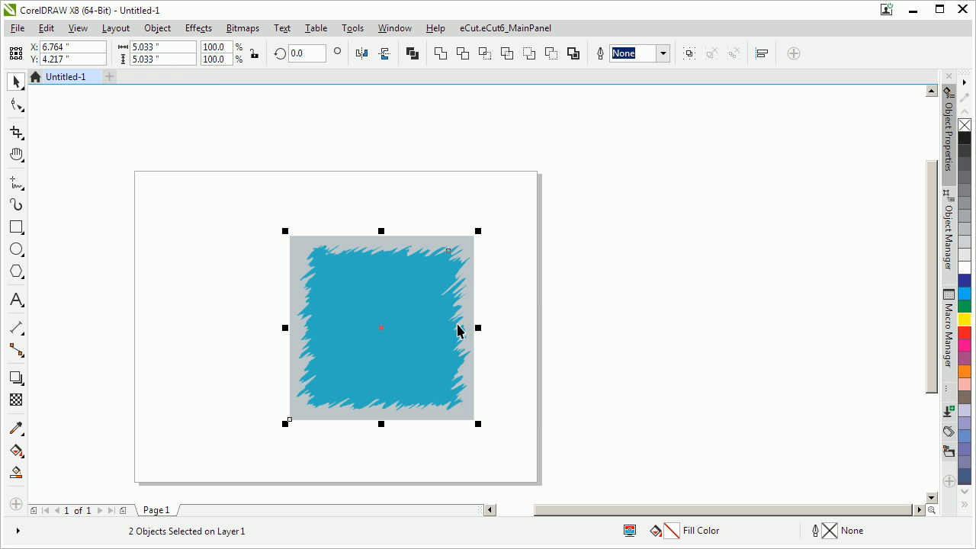
# Select both shapes and move them together left to about X 5.54, Y 4.22 inches
pyautogui.moveTo(534, 204); pyautogui.dragTo(276, 458)
pyautogui.moveTo(375, 373); pyautogui.dragTo(329, 377)
pyautogui.click(519, 375)
pyautogui.press('F4')
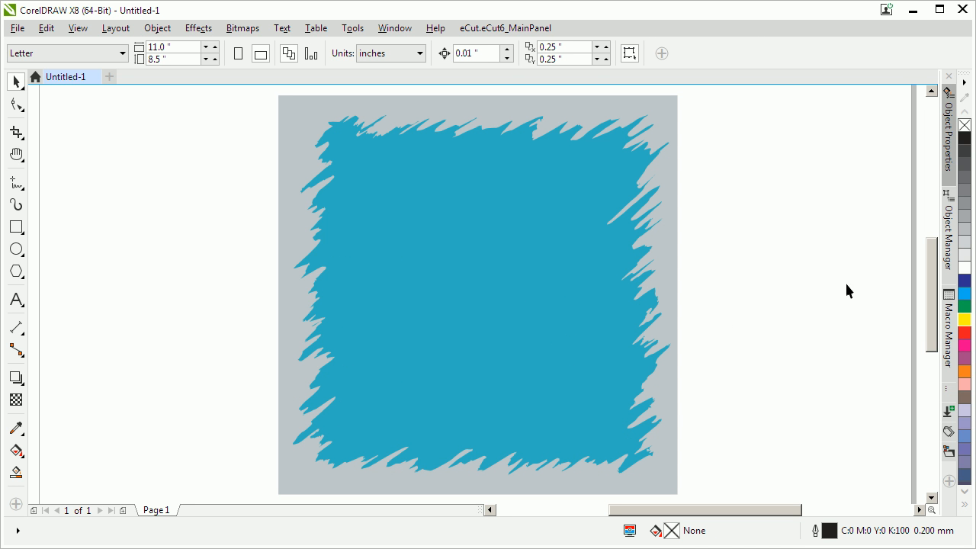
# Fill the blue rough-edged shape with 20% black (C0 M0 Y0 K20)
pyautogui.click(610, 308)
pyautogui.click(889, 278)
pyautogui.click(567, 277)
pyautogui.click(966, 258)
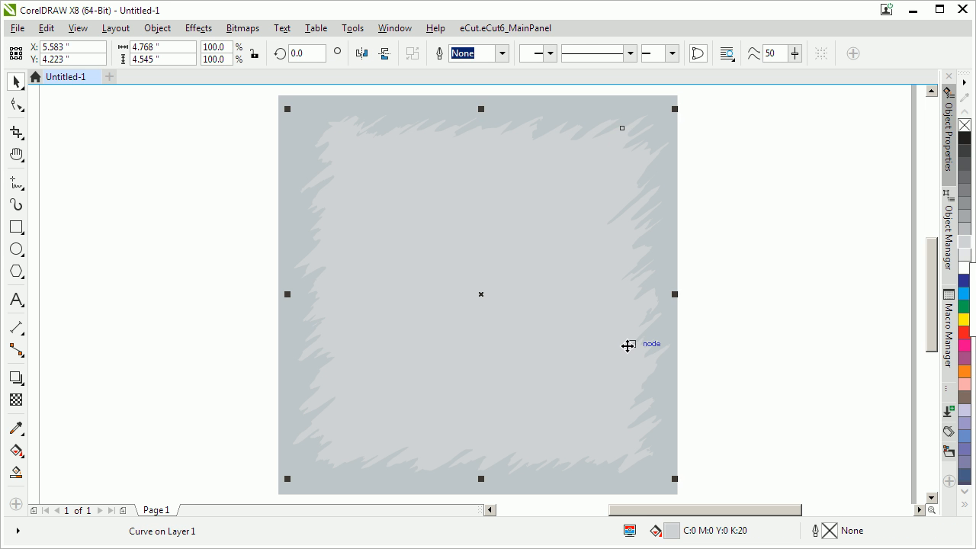
pyautogui.click(797, 300)
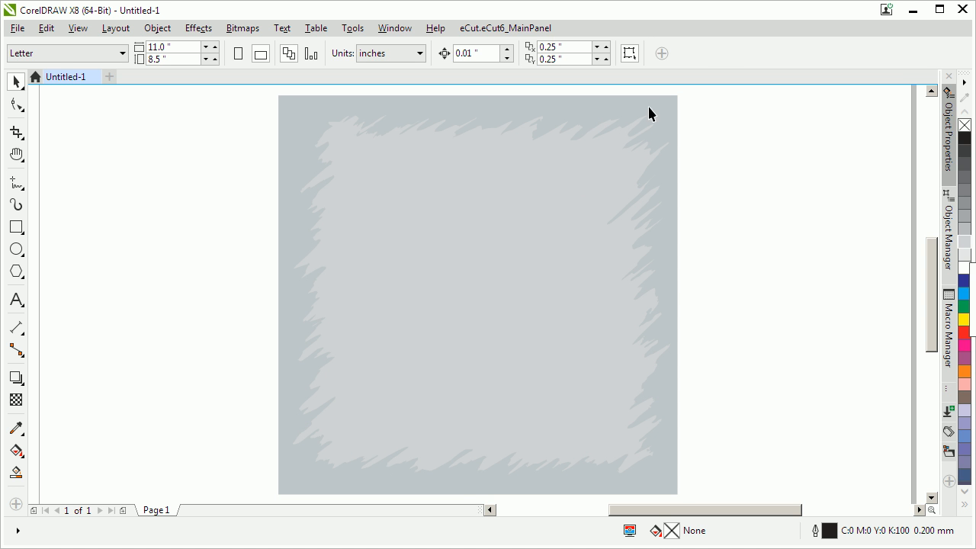
# Try the next lighter grey from the color palette on the rough-edged shape and undo the fill change
pyautogui.click(659, 147)
pyautogui.keyDown('shift'); pyautogui.click(604, 242); pyautogui.keyUp('shift')
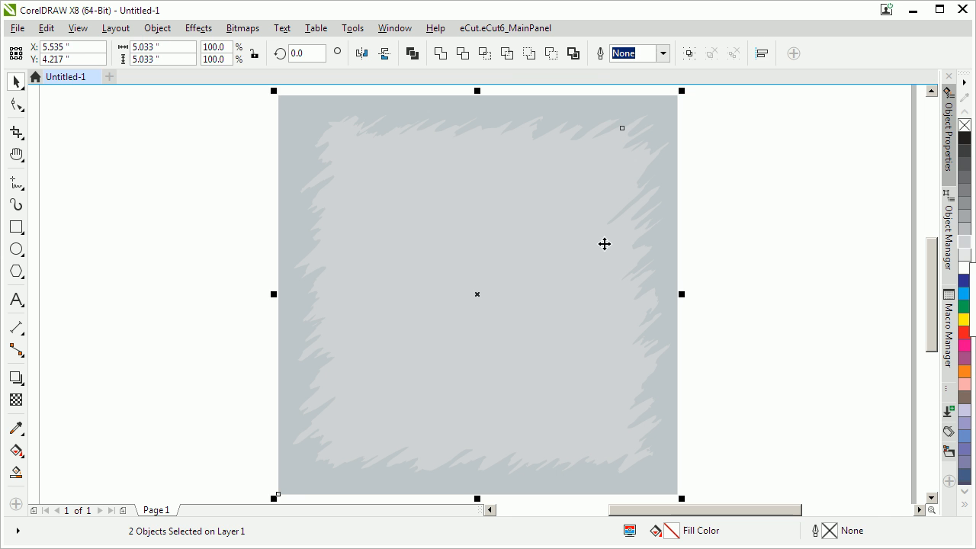
pyautogui.click(796, 335)
pyautogui.click(593, 259)
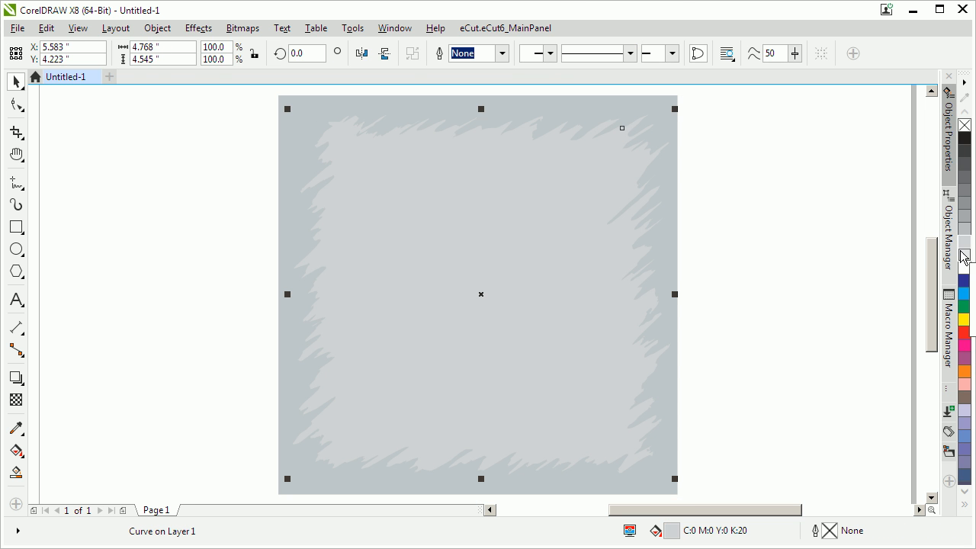
pyautogui.click(964, 254)
pyautogui.click(657, 100)
pyautogui.hotkey('ctrl', 'z')
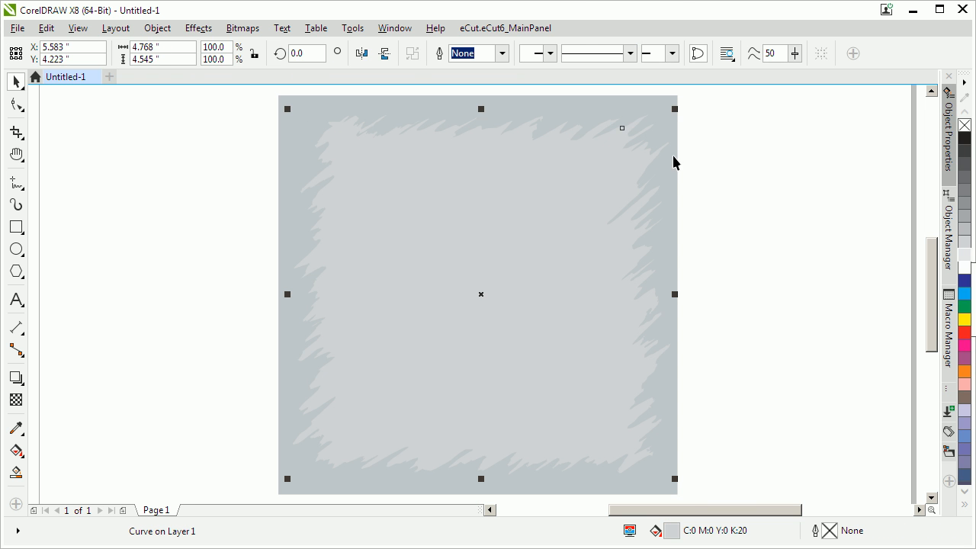
# Select both grey shapes and move them together to about X 3.79, Y 3.80 inches
pyautogui.moveTo(736, 185); pyautogui.dragTo(450, 318)
pyautogui.moveTo(623, 217); pyautogui.dragTo(482, 249)
pyautogui.press('F4')
pyautogui.scroll(-2, 483, 249)
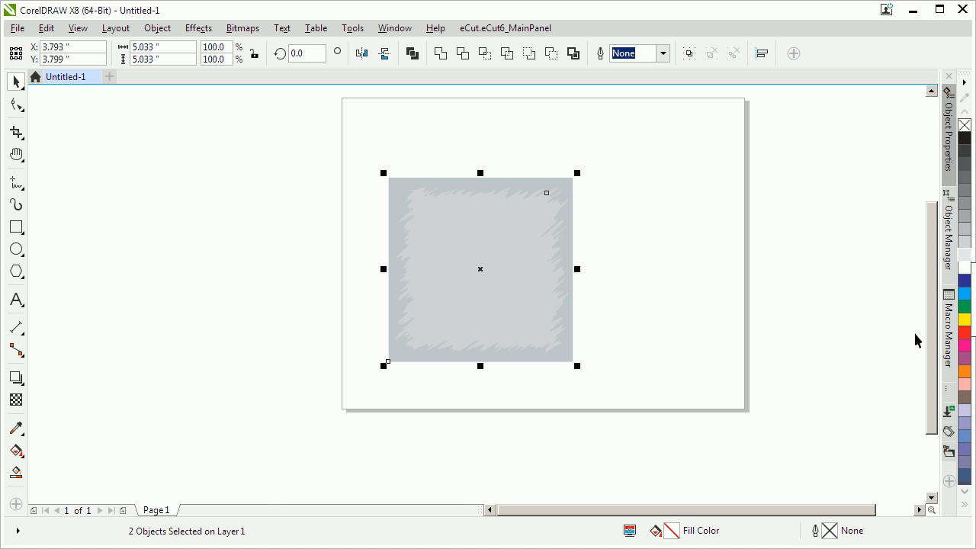
# Tint the fills of both shapes gradually with palette red, and shift both toward blue by mixing in palette blue
pyautogui.keyDown('ctrl'); pyautogui.click(965, 336); pyautogui.keyUp('ctrl')
pyautogui.keyDown('ctrl'); pyautogui.click(964, 334); pyautogui.keyUp('ctrl')
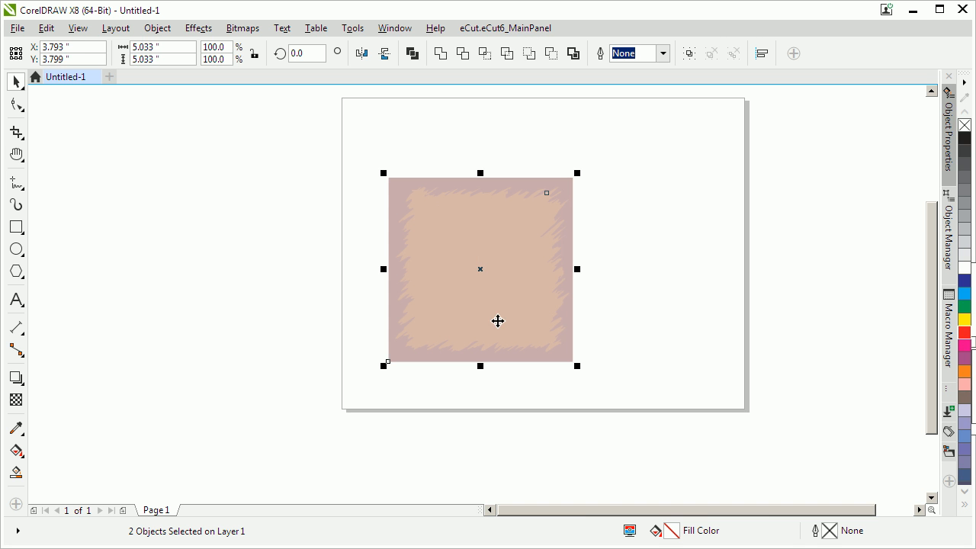
pyautogui.press('F2')
pyautogui.moveTo(360, 146); pyautogui.dragTo(646, 298)
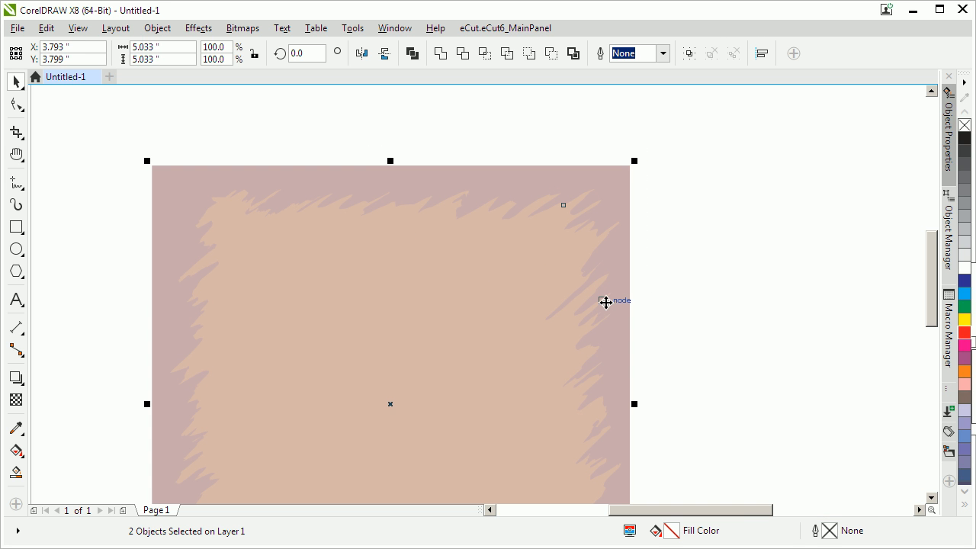
pyautogui.keyDown('ctrl'); pyautogui.click(964, 296); pyautogui.keyUp('ctrl')
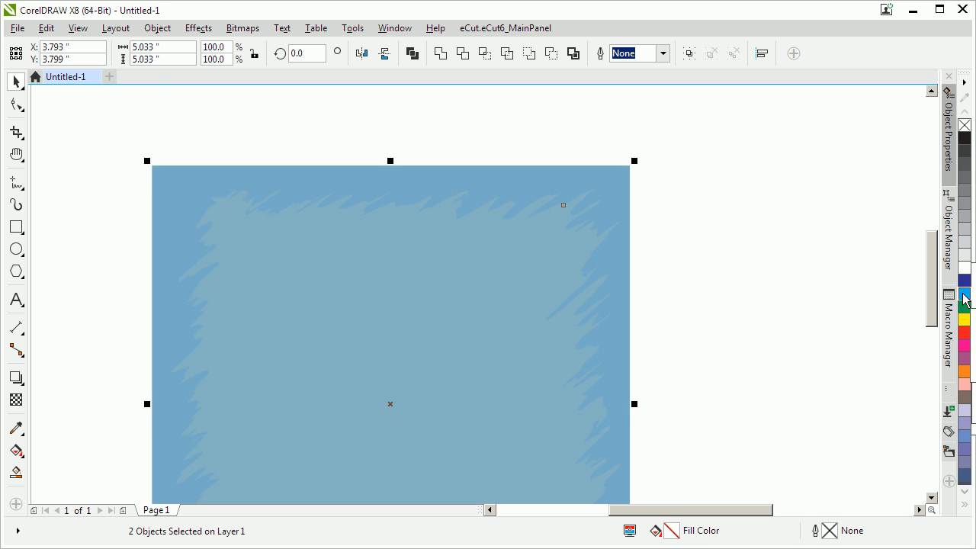
pyautogui.click(719, 326)
pyautogui.press('F4')
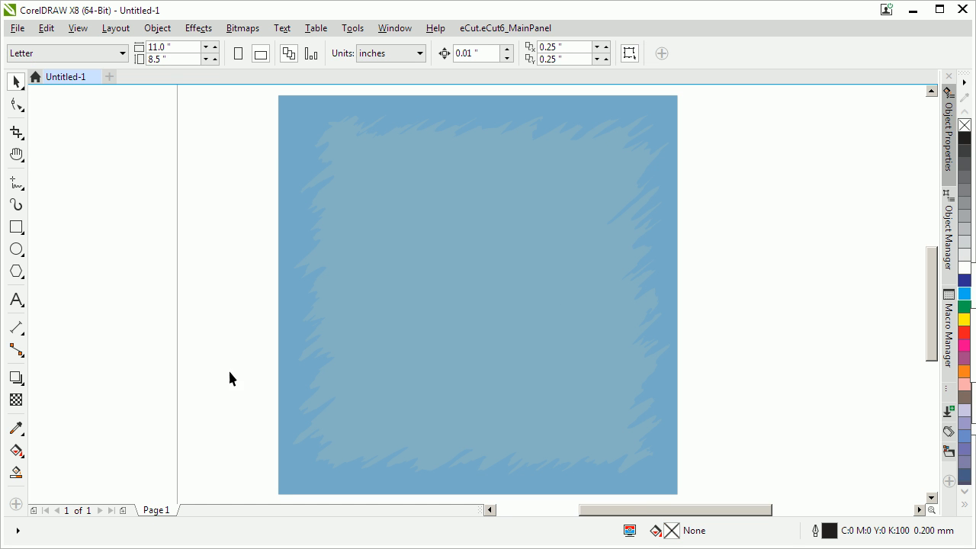